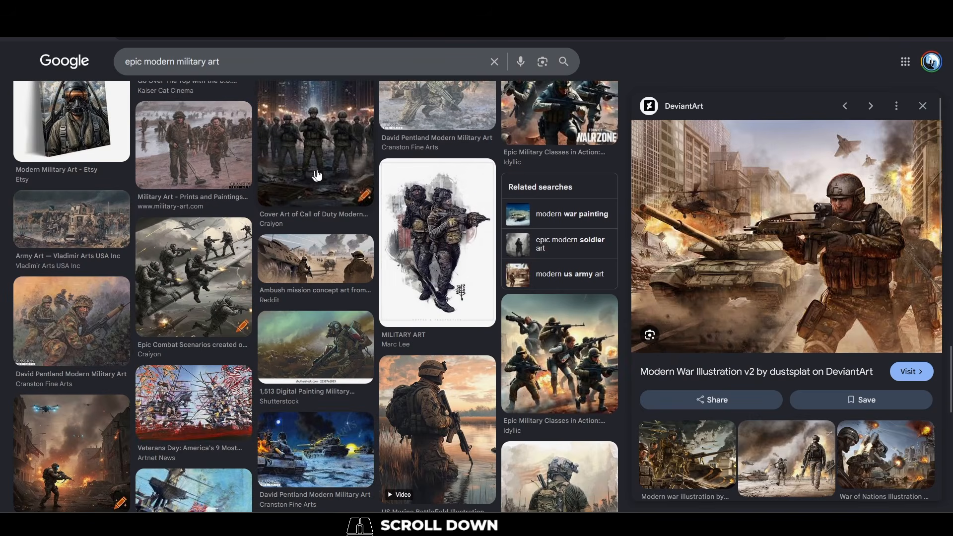
Browse the image results for epic modern military art, including a preview of the Call of Duty Modern Warfare cover art
click(317, 175)
scroll(319, 176, down, 5)
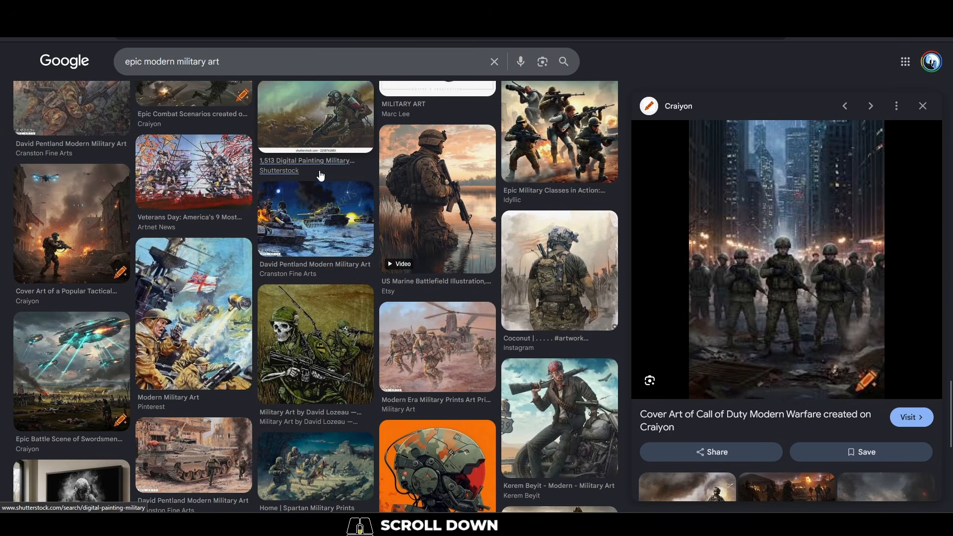
scroll(320, 176, down, 10)
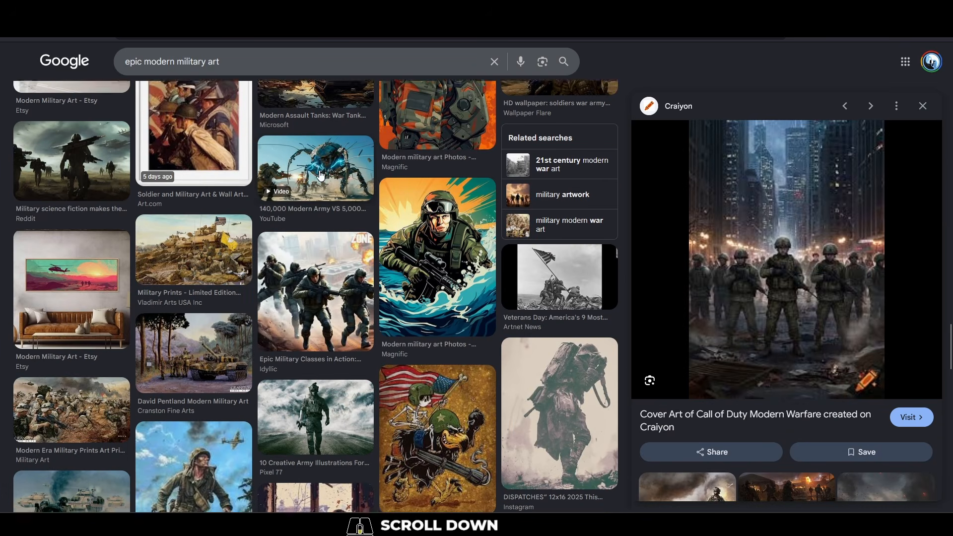
scroll(320, 174, down, 2)
scroll(318, 304, down, 5)
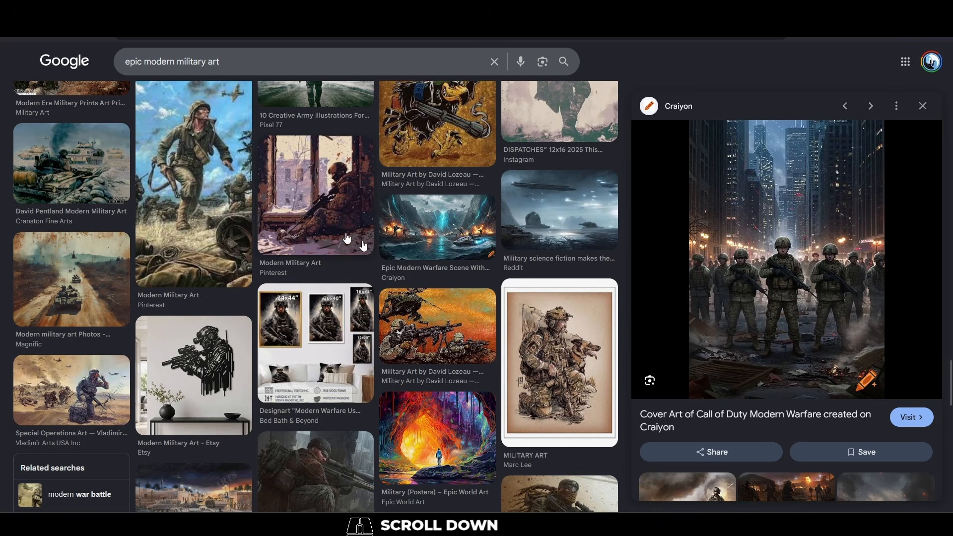
scroll(532, 362, down, 5)
scroll(543, 333, down, 5)
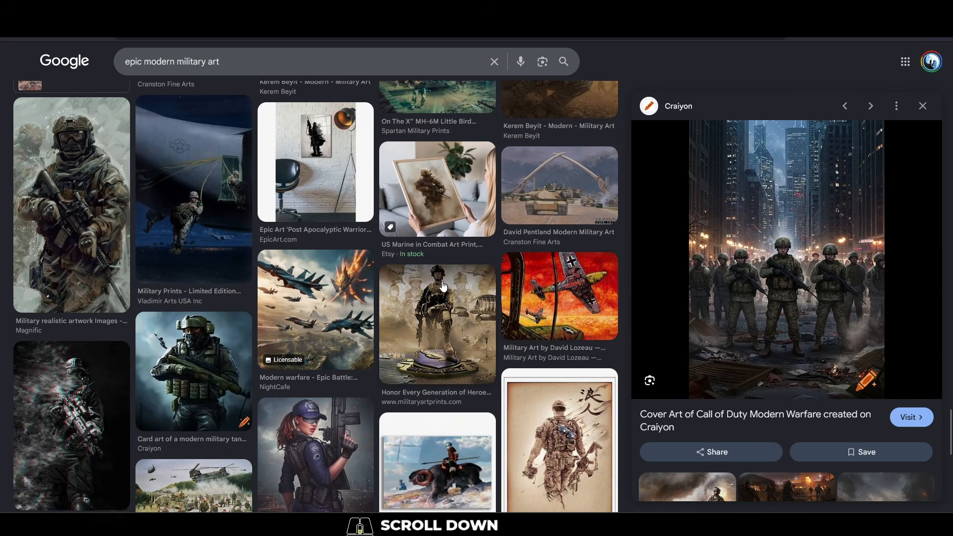
scroll(543, 334, down, 5)
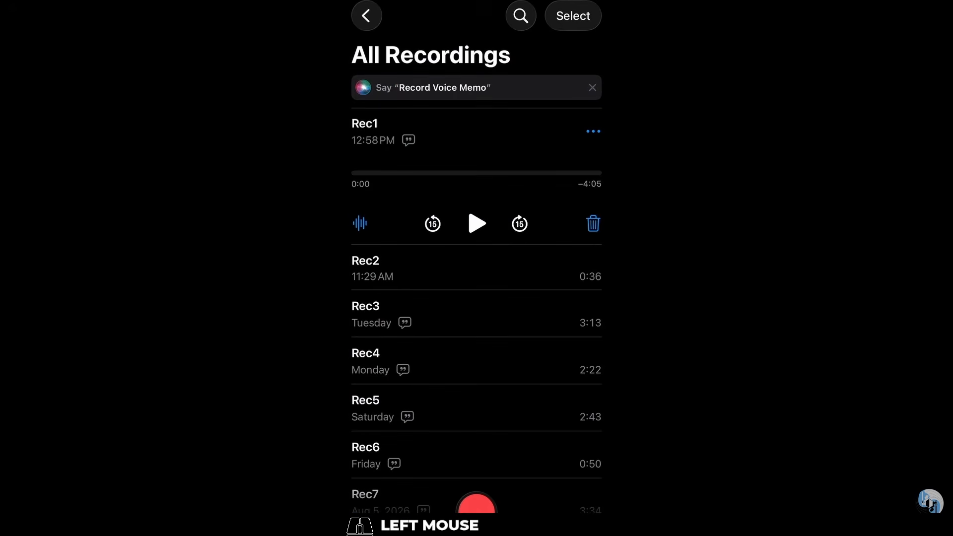
Switch to the phone's voice recordings list and start a new recording
click(477, 504)
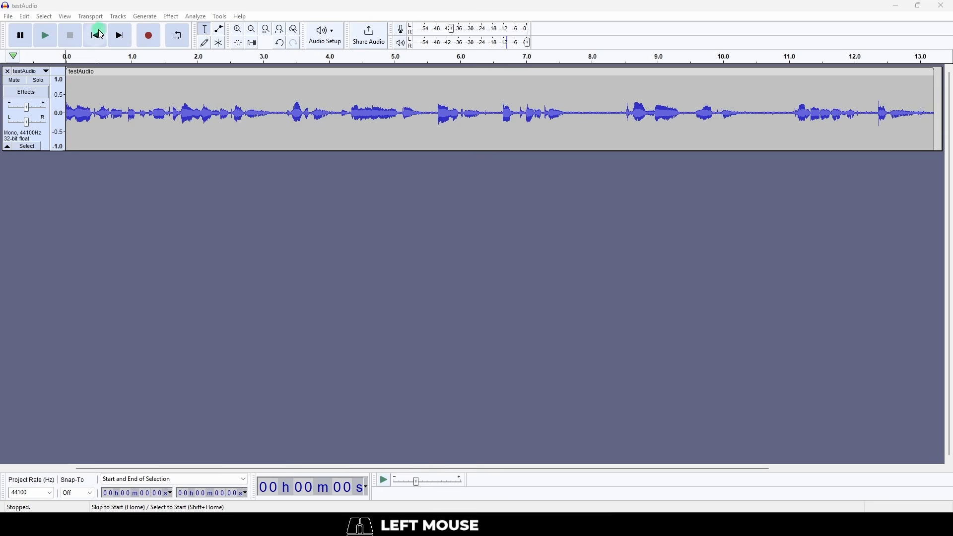
Switch to Audacity and play the testAudio track from the start of the quiet gap, at about 7.6 s
click(101, 35)
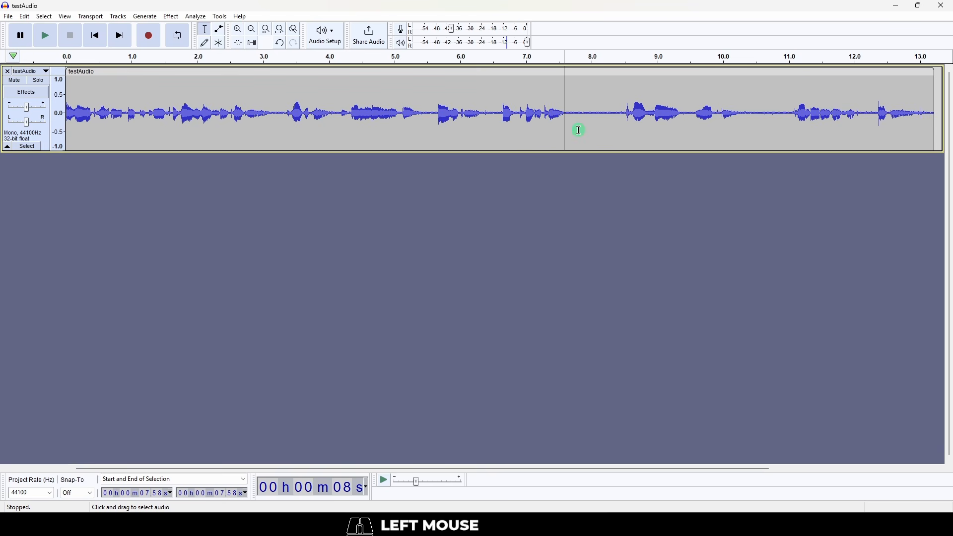
key(space)
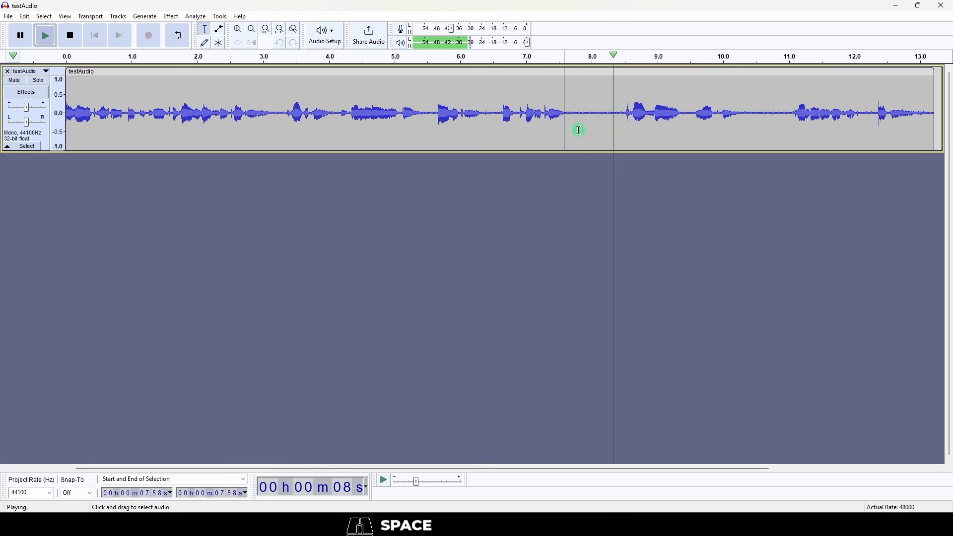
key(space)
click(566, 124)
key(space)
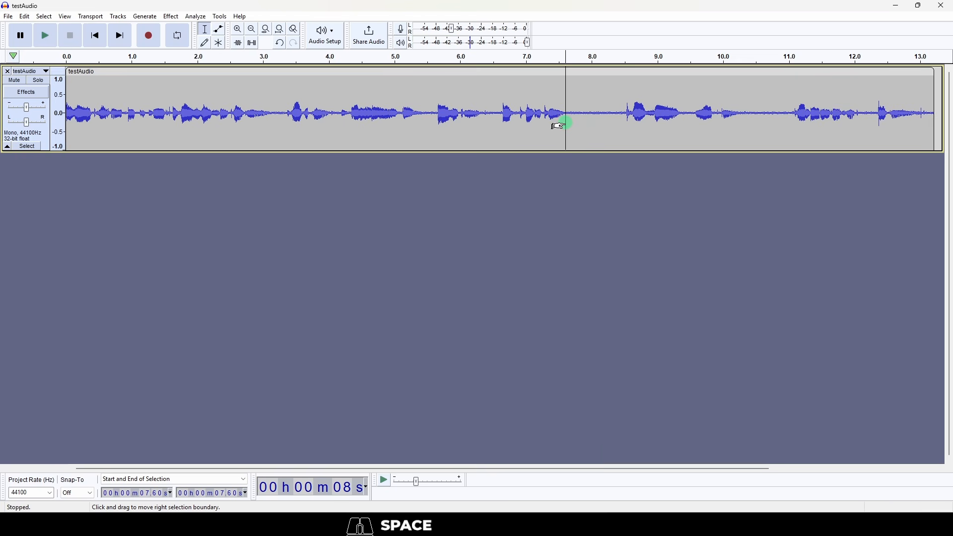
Select the quiet stretch from 7.67 to 8.43 s and capture it as the noise profile for Noise Reduction
scroll(558, 125, down, 1)
click(559, 125)
drag(318, 116, 337, 118)
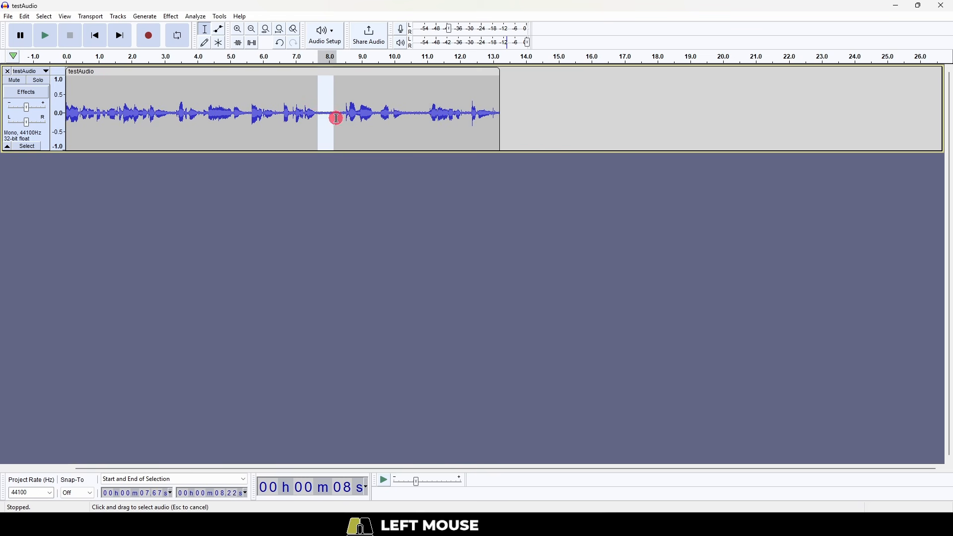
click(174, 18)
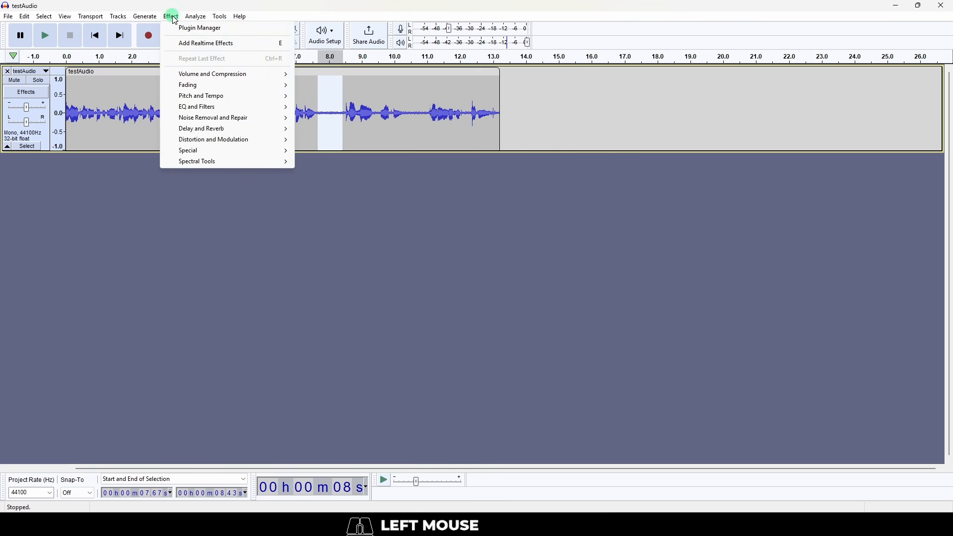
click(242, 120)
click(341, 149)
click(459, 212)
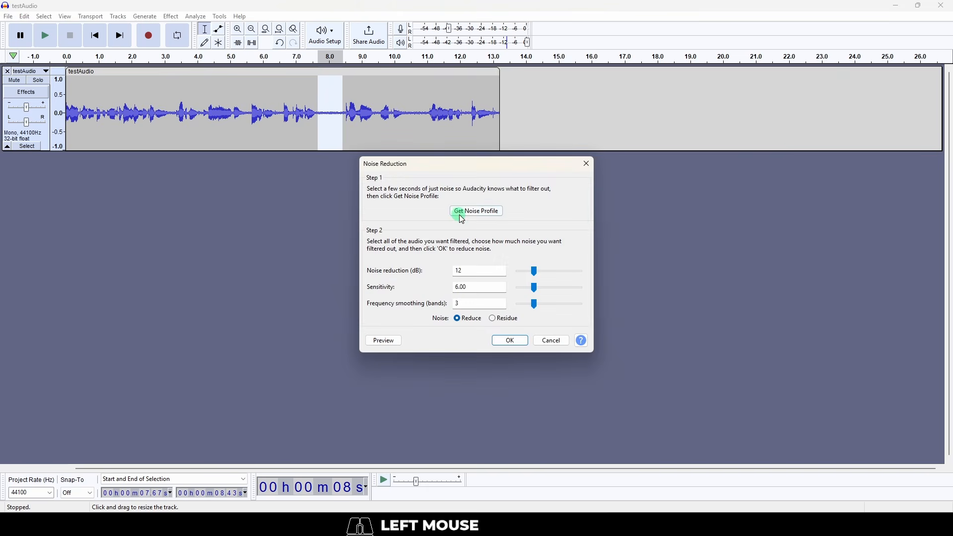
Apply Noise Reduction to the entire testAudio track using the captured noise profile
key(ctrl+a)
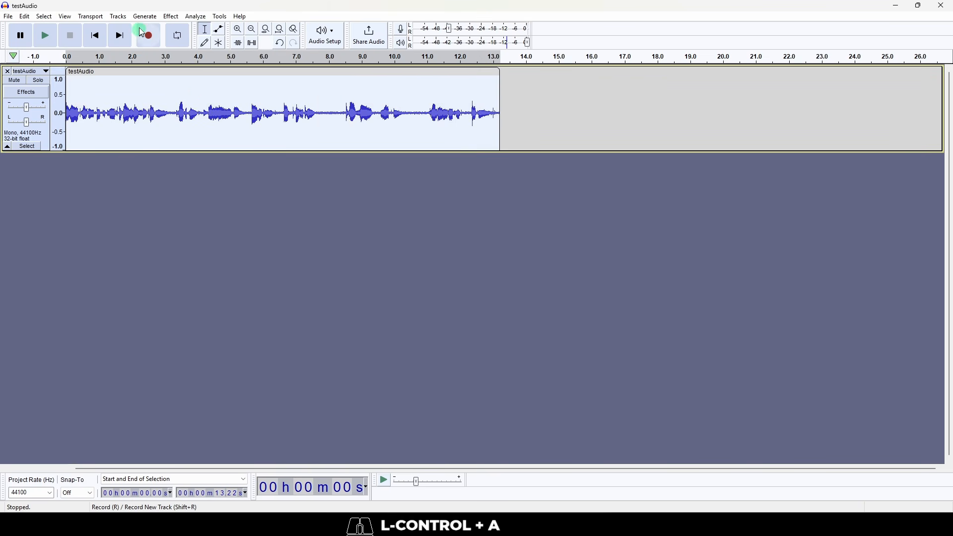
click(172, 18)
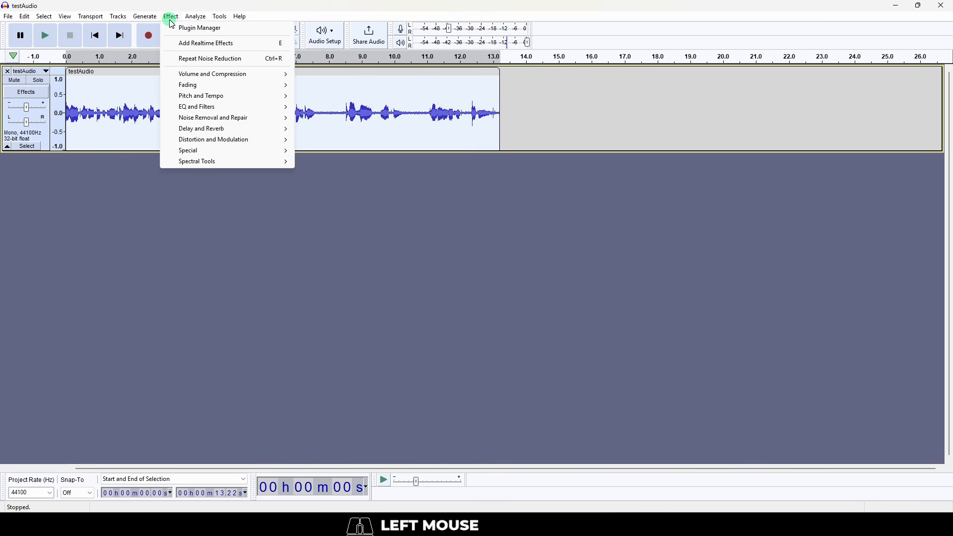
click(214, 118)
click(342, 149)
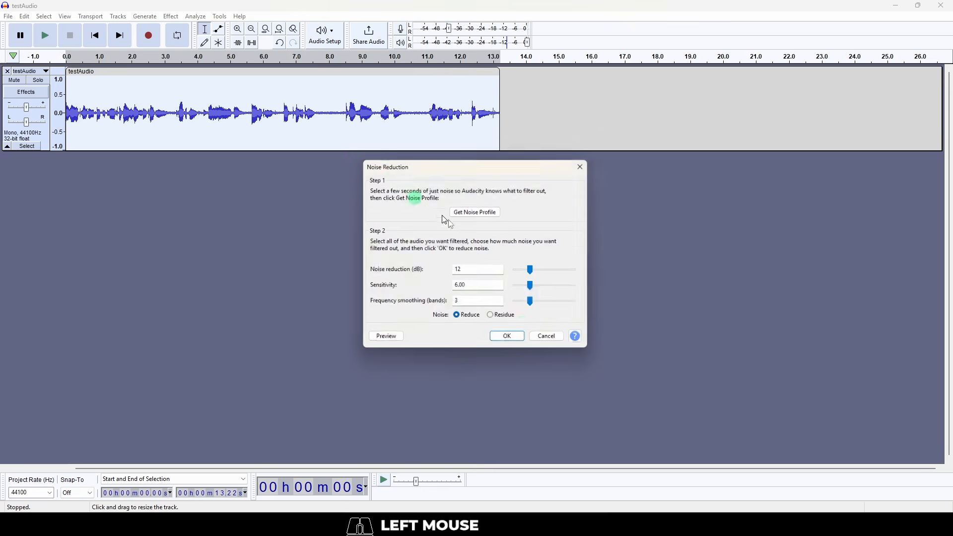
click(522, 342)
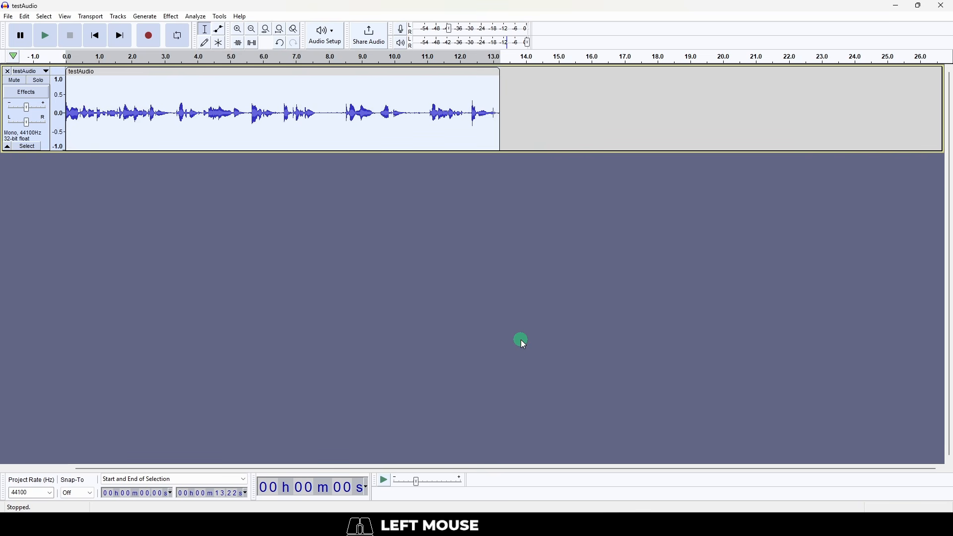
Play back the noise-reduced testAudio track from its beginning
click(92, 43)
key(space)
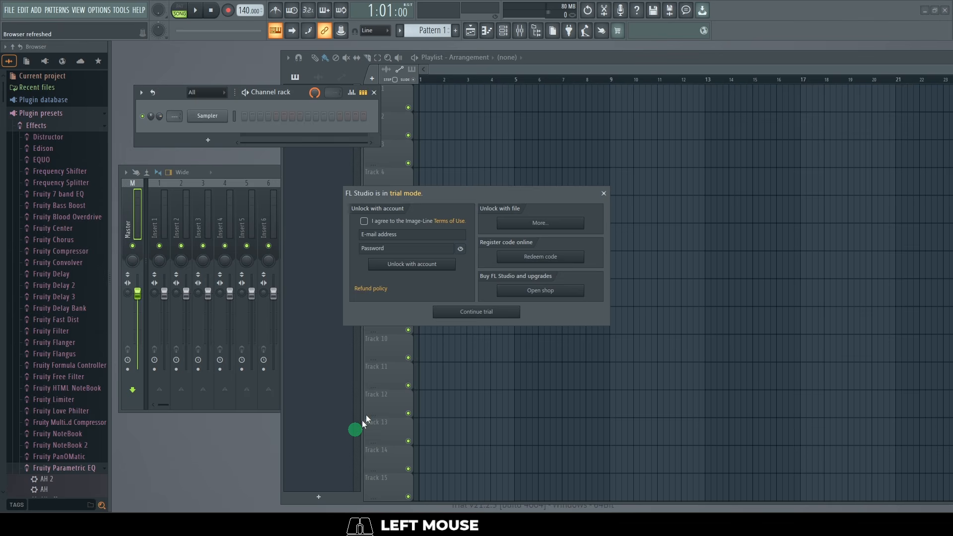
click(604, 194)
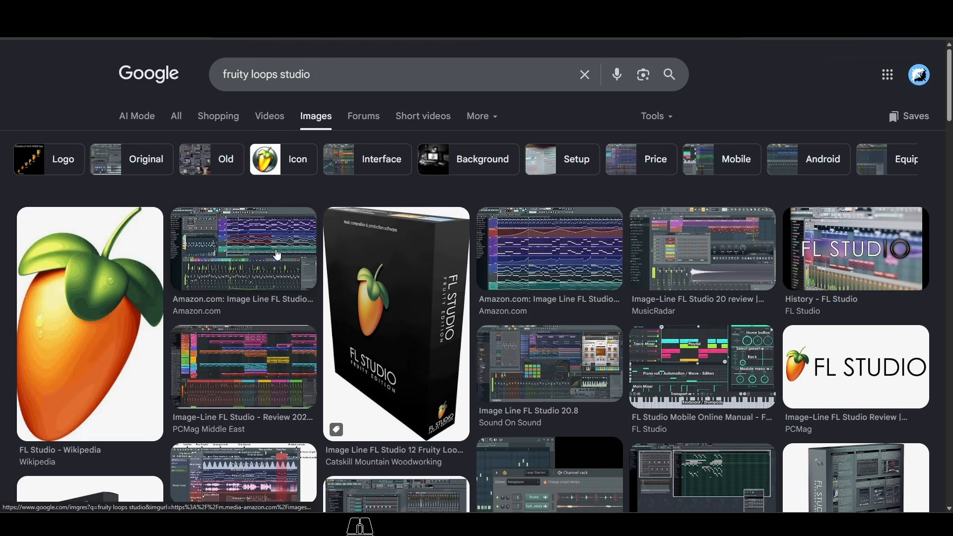
Browse the image results for fruity loops studio, previewing various FL Studio interface screenshots and box art
click(244, 248)
scroll(314, 271, down, 2)
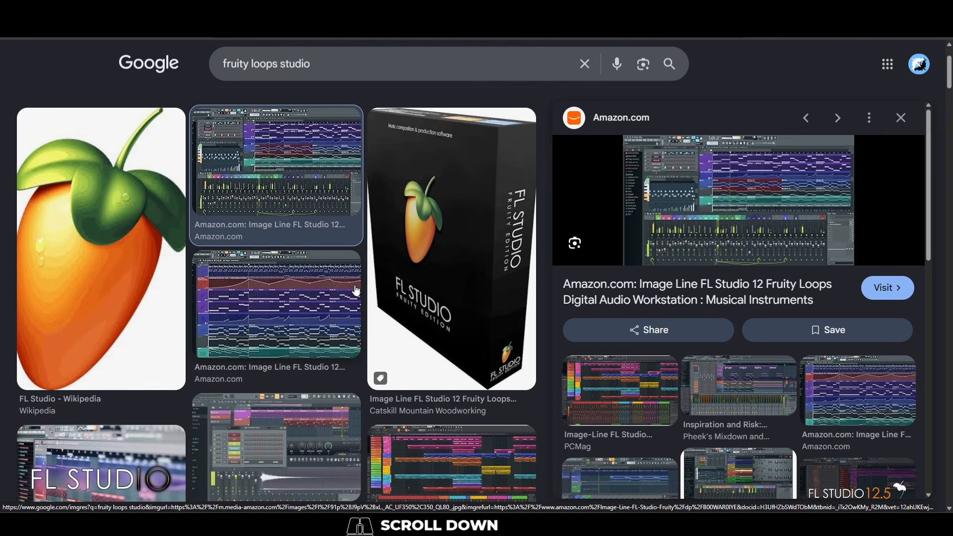
click(329, 294)
scroll(331, 300, down, 4)
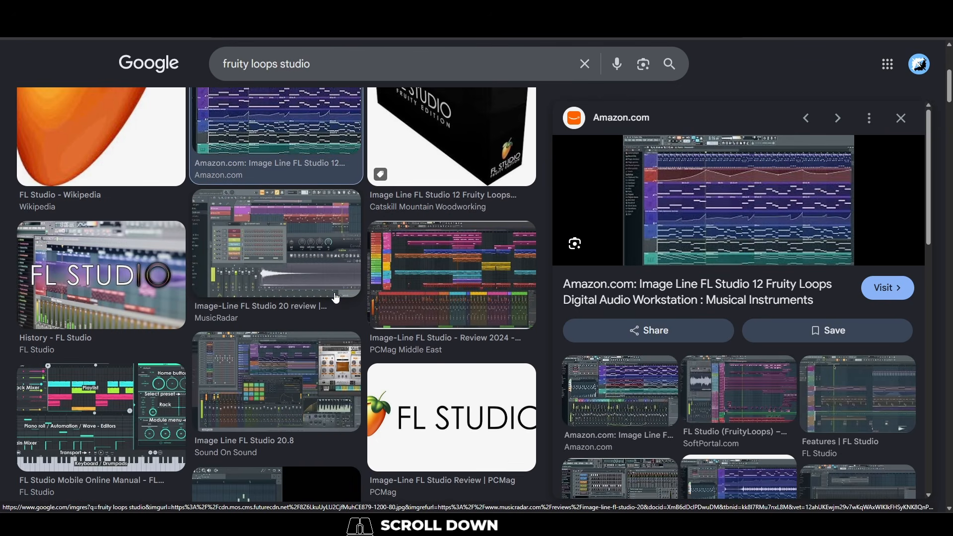
click(311, 268)
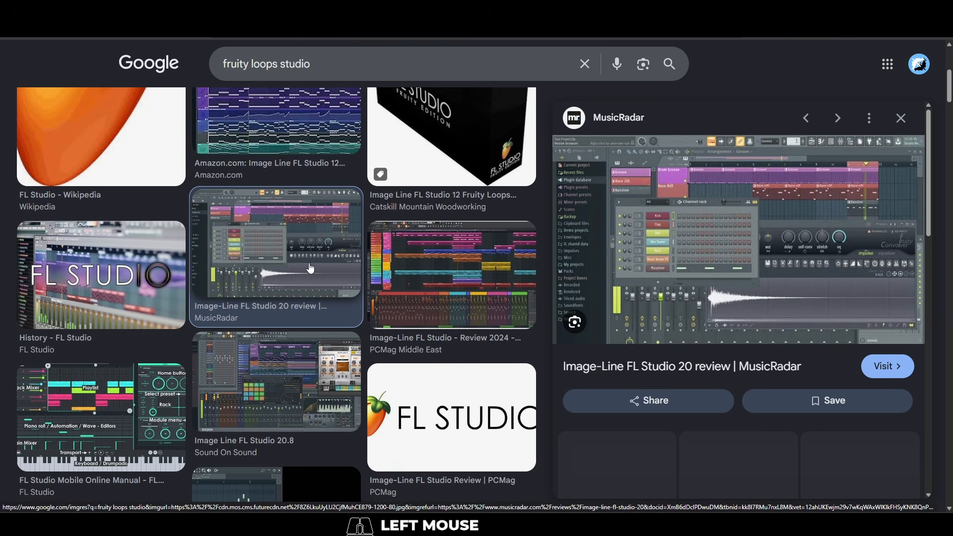
click(457, 258)
scroll(449, 253, down, 3)
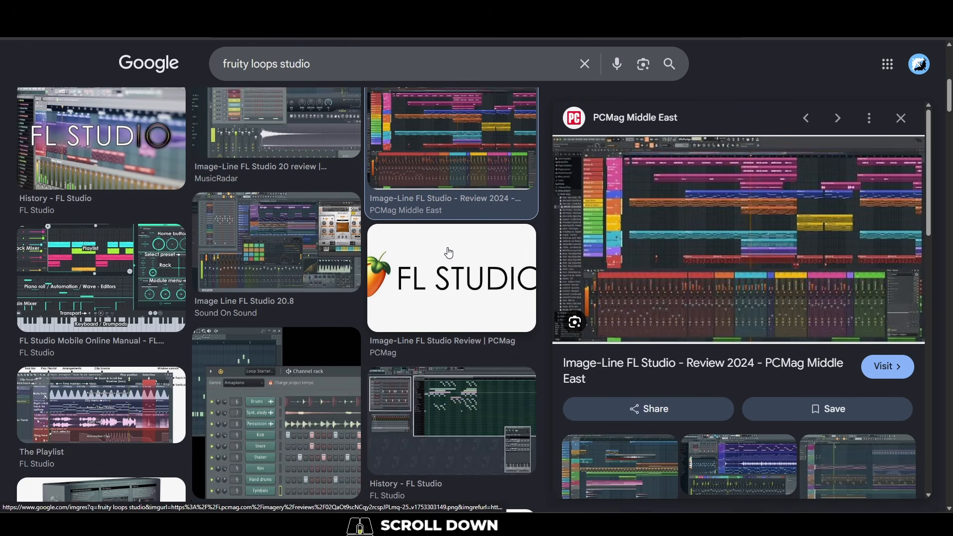
click(291, 241)
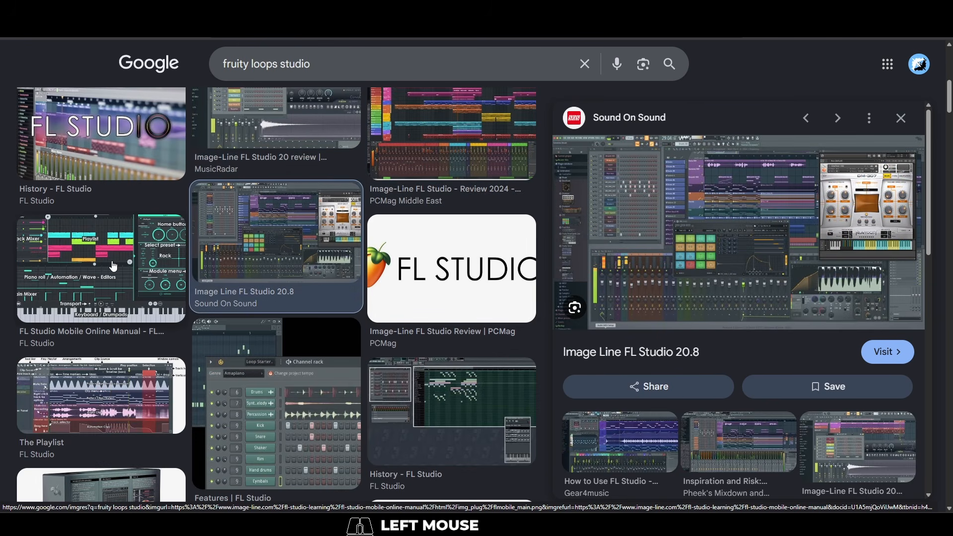
click(113, 267)
scroll(275, 262, down, 2)
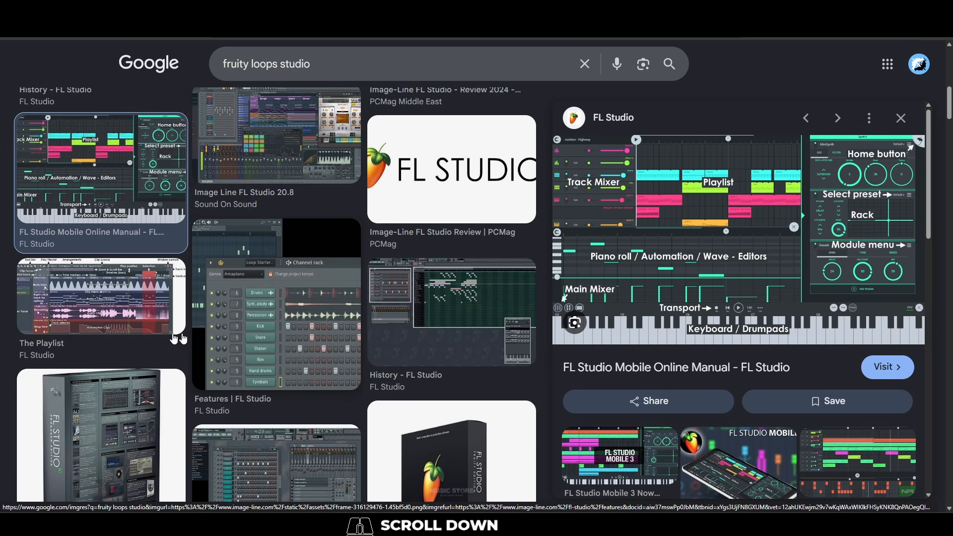
click(175, 339)
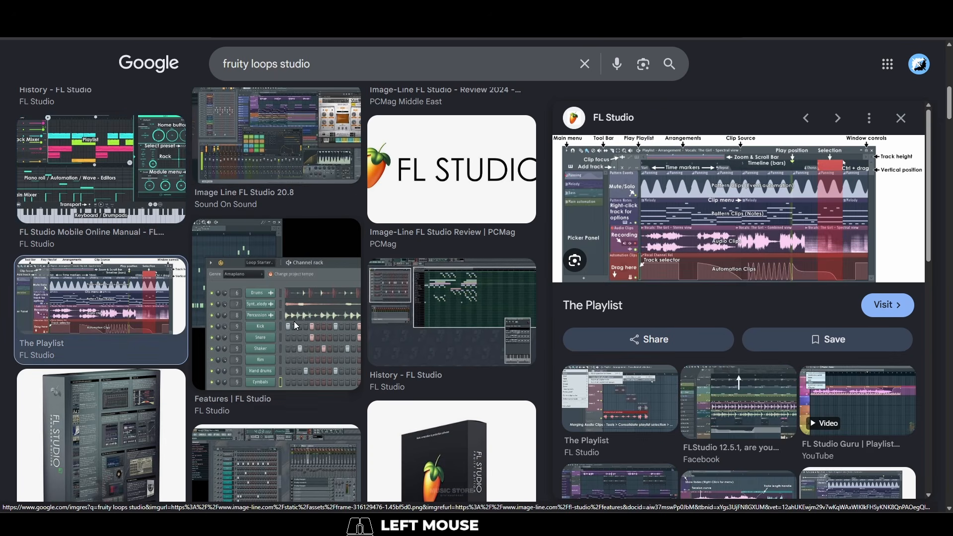
click(293, 326)
scroll(447, 188, down, 3)
click(448, 188)
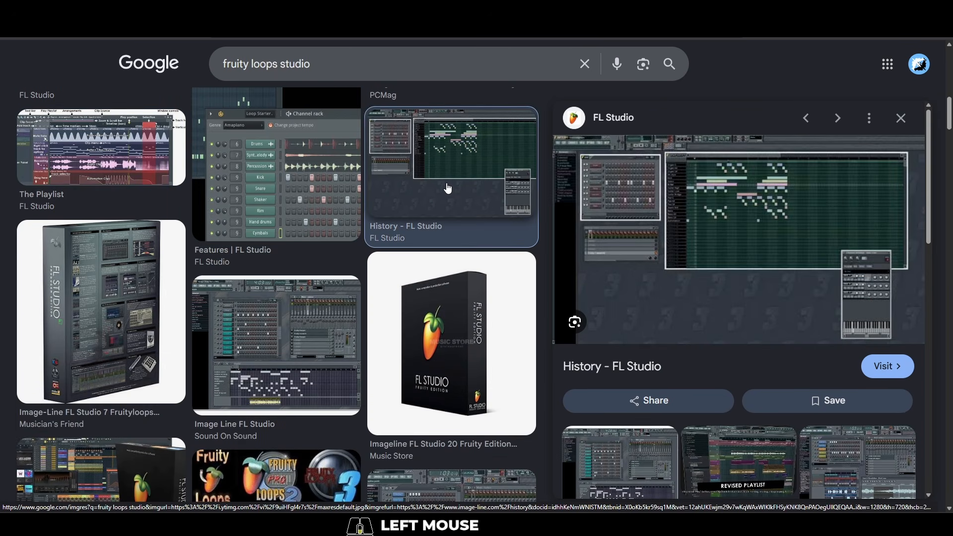
scroll(447, 188, down, 2)
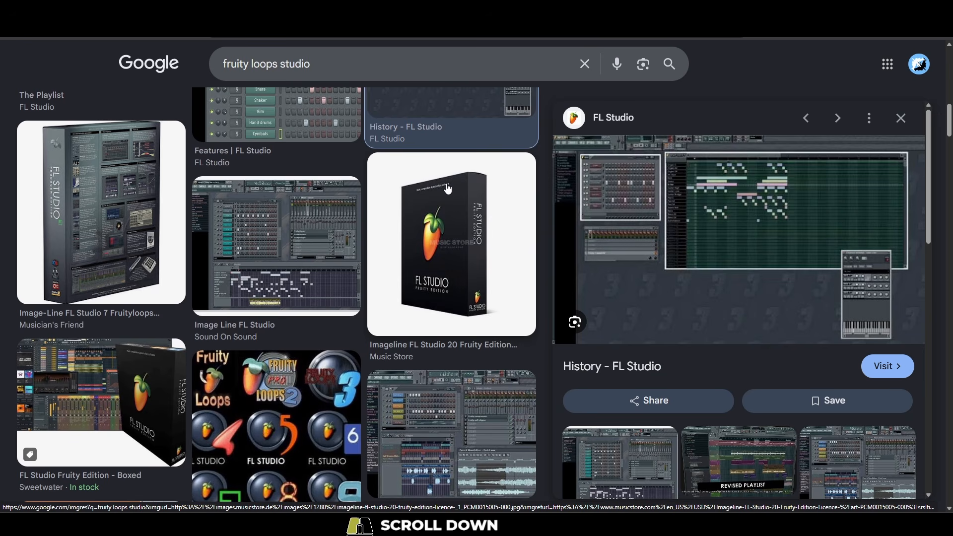
click(448, 188)
click(114, 231)
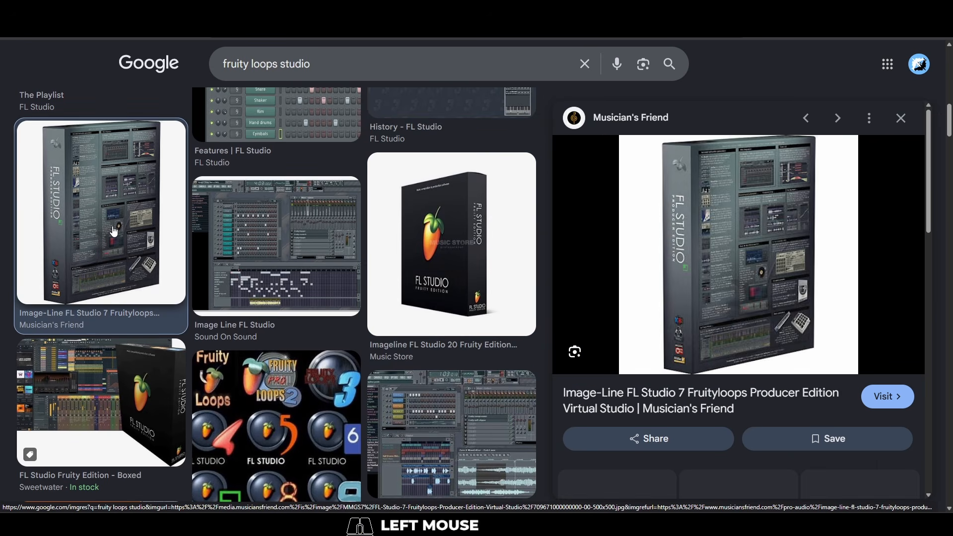
scroll(116, 229, down, 3)
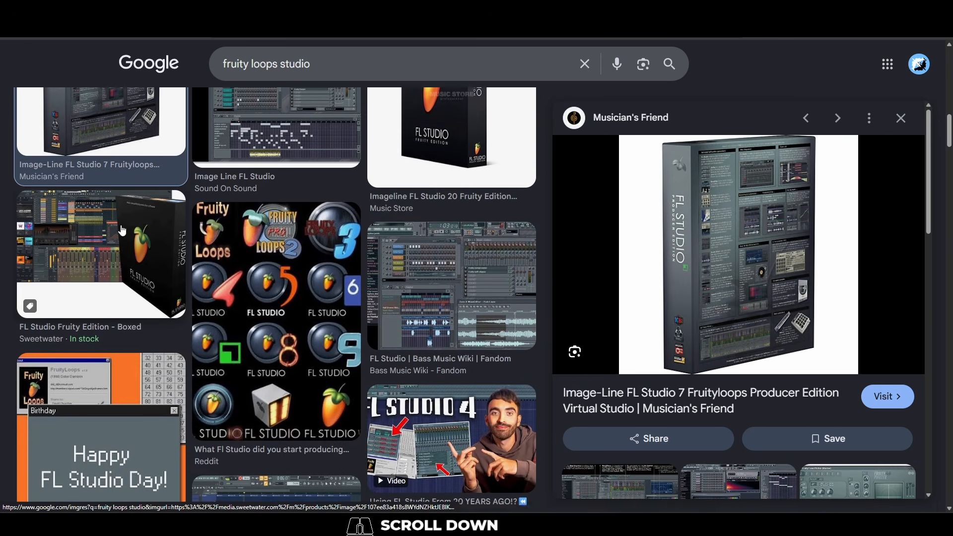
click(472, 269)
click(477, 215)
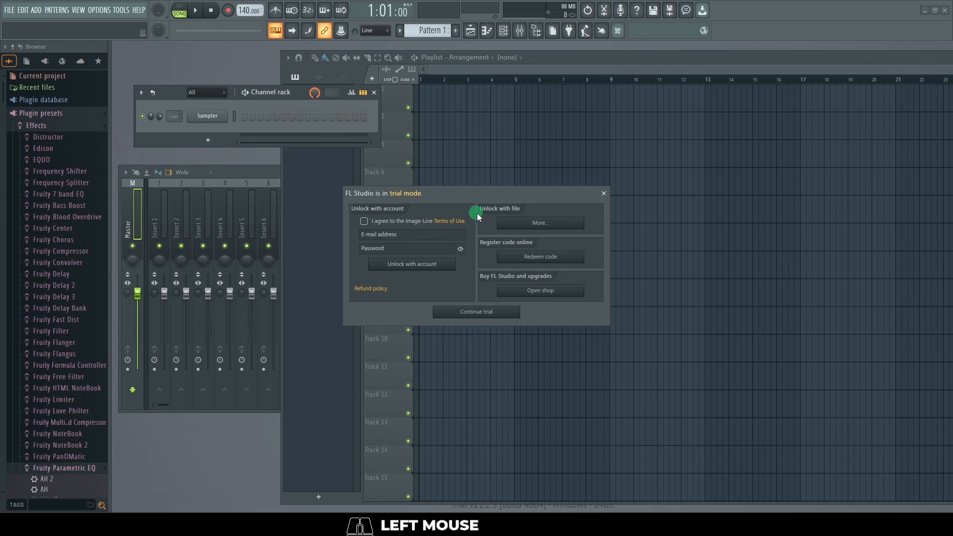
Switch to FL Studio, dismiss the trial-mode notice and place the ArenaRawS audio file at the start of playlist Track 1
click(604, 194)
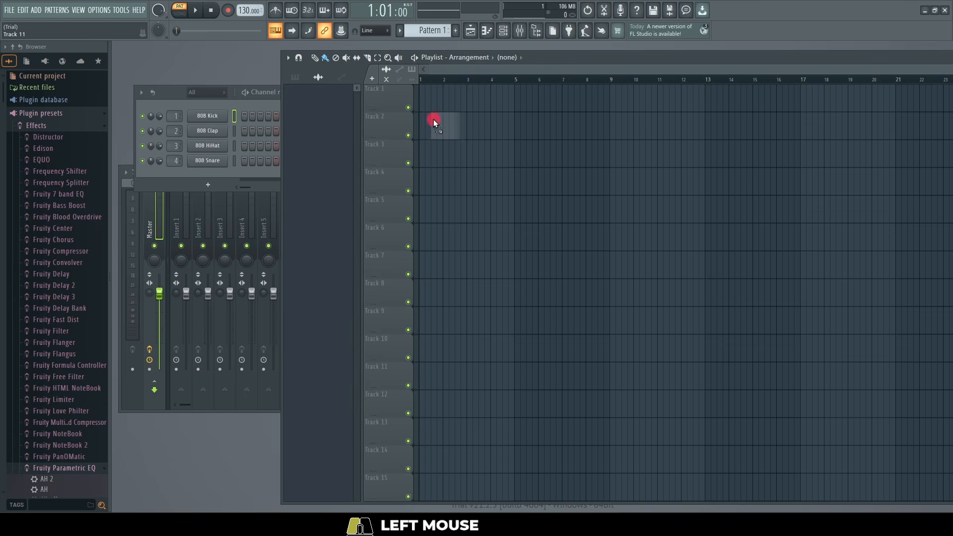
drag(434, 123, 420, 101)
Play the ArenaRawS clip from the start of the playlist and stop playback
click(160, 108)
key(space)
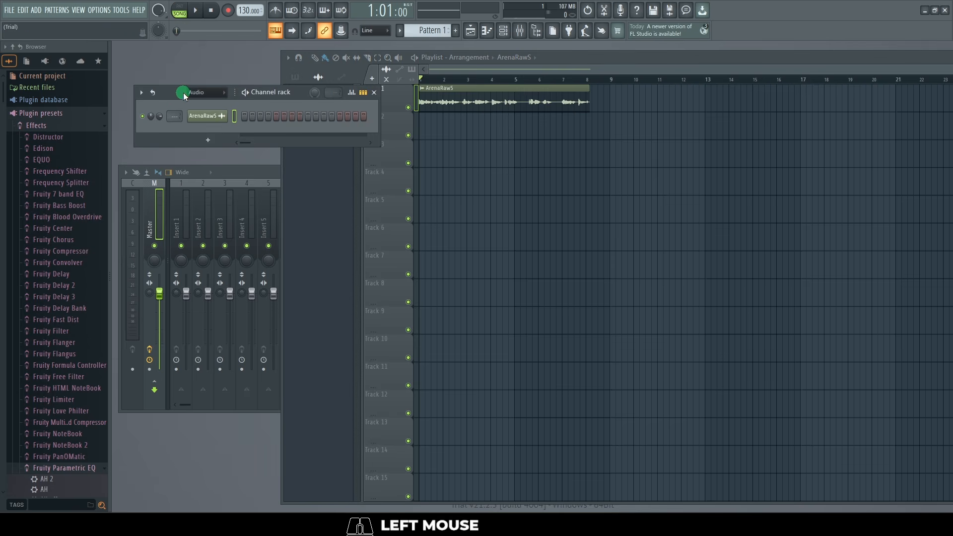
key(space)
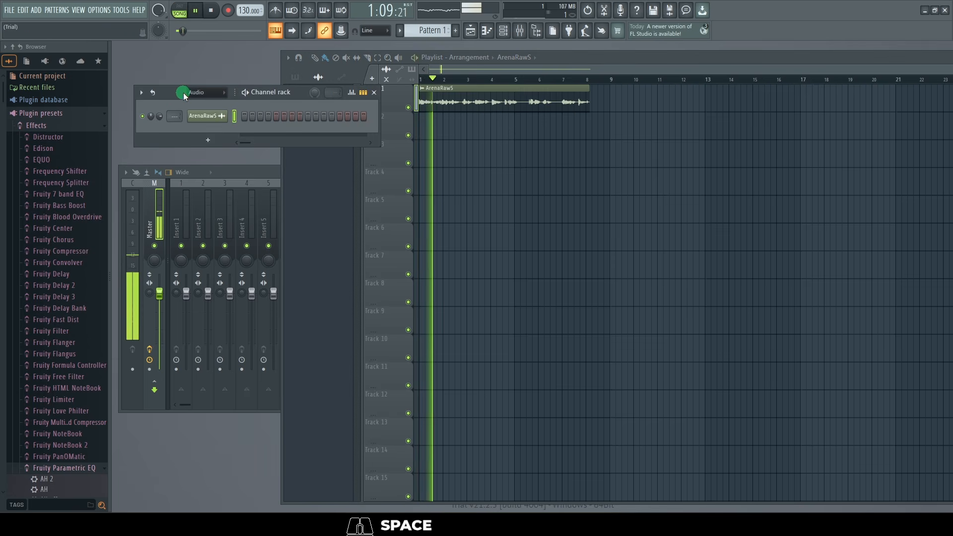
key(space)
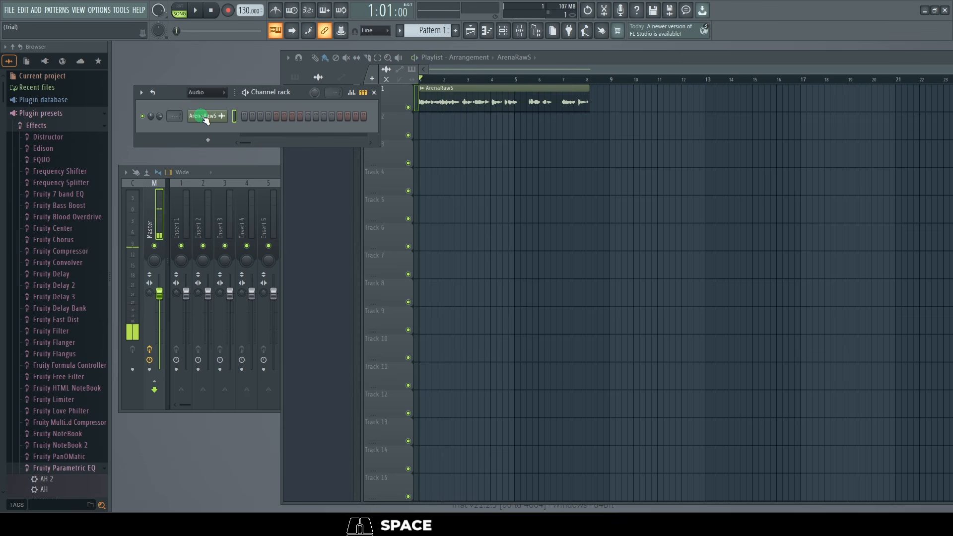
Route the ArenaRawS channel to a free mixer track and load Soundgoodizer in its first effect slot
click(205, 117)
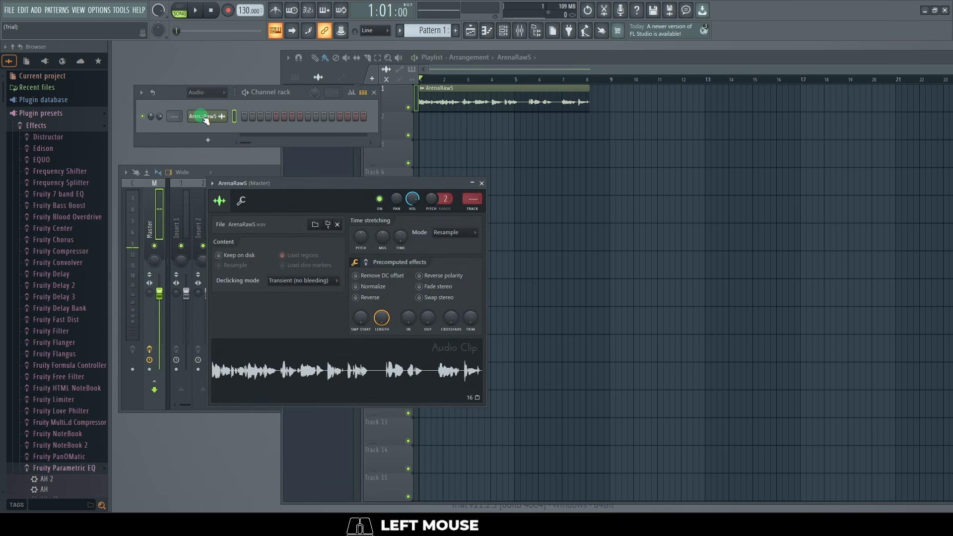
click(213, 184)
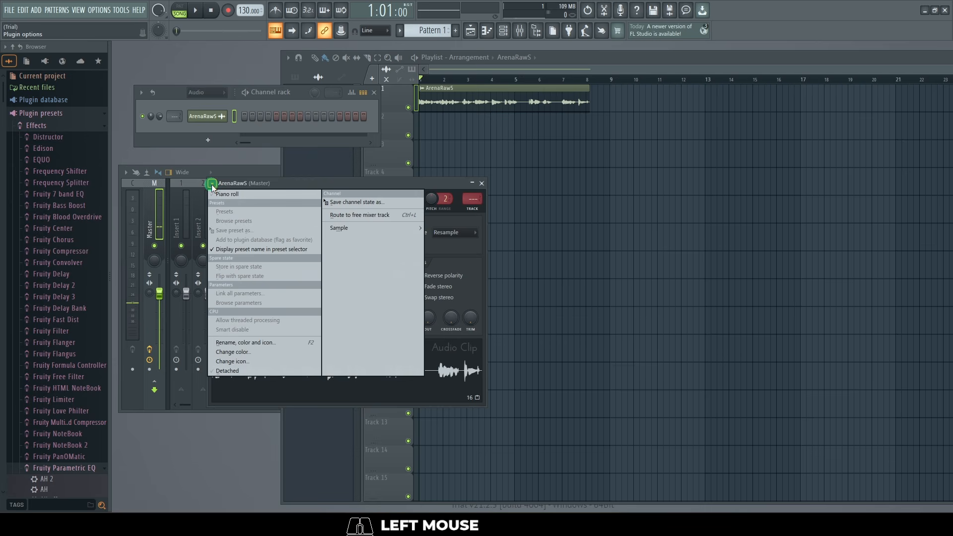
click(367, 216)
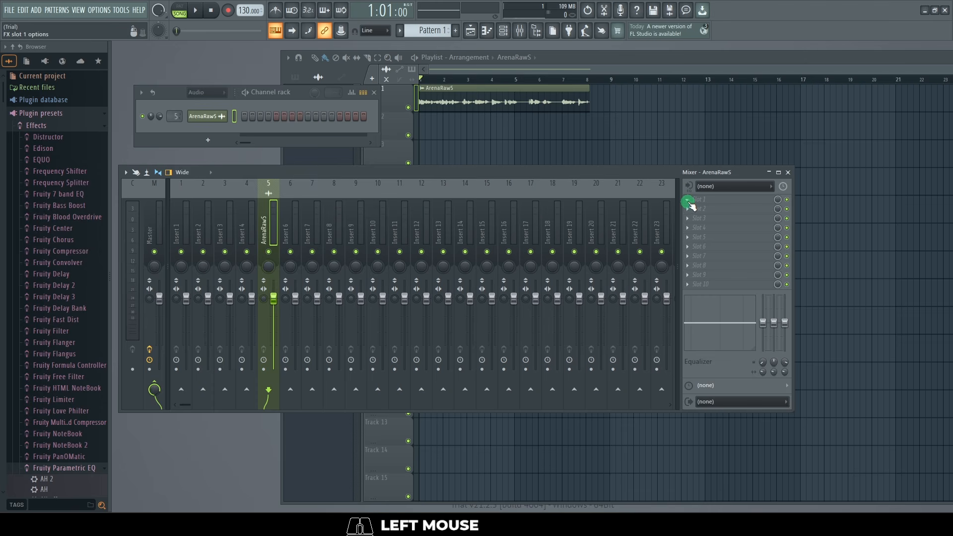
click(691, 204)
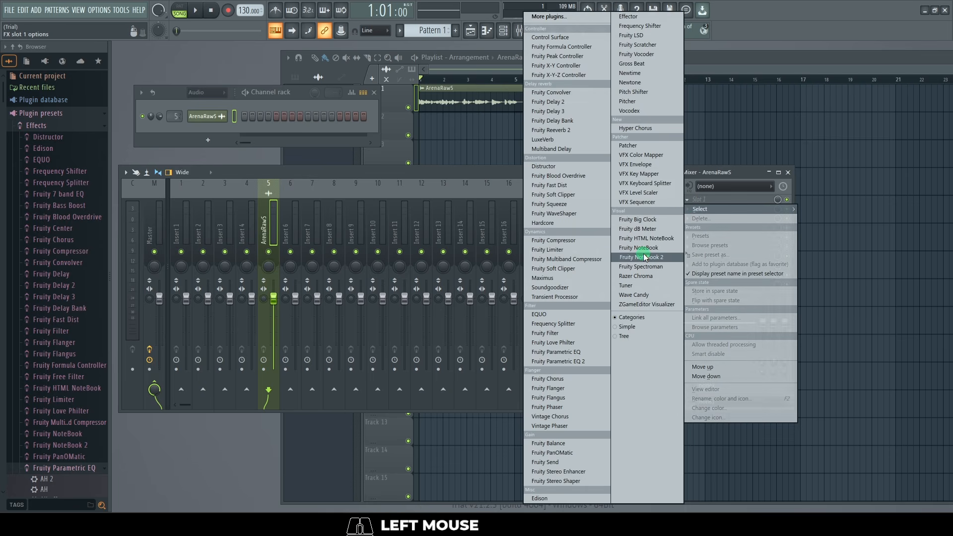
click(579, 288)
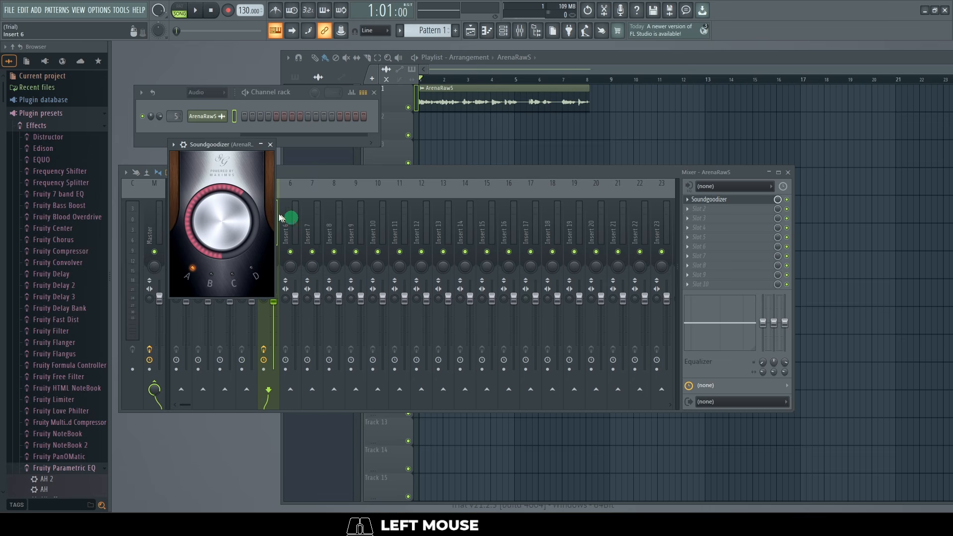
Play the clip while comparing Soundgoodizer modes A, B, C and D, leave it on mode A and stop playback
key(space)
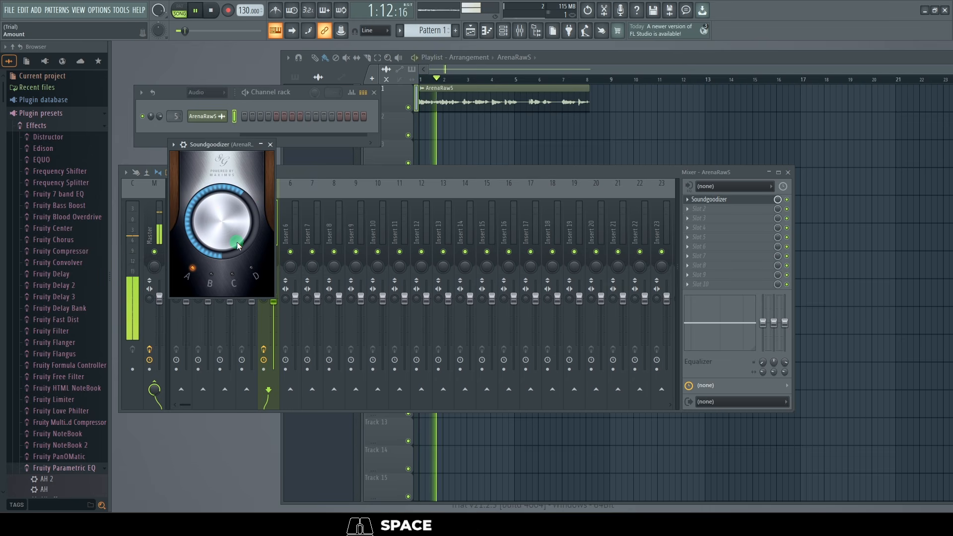
click(210, 279)
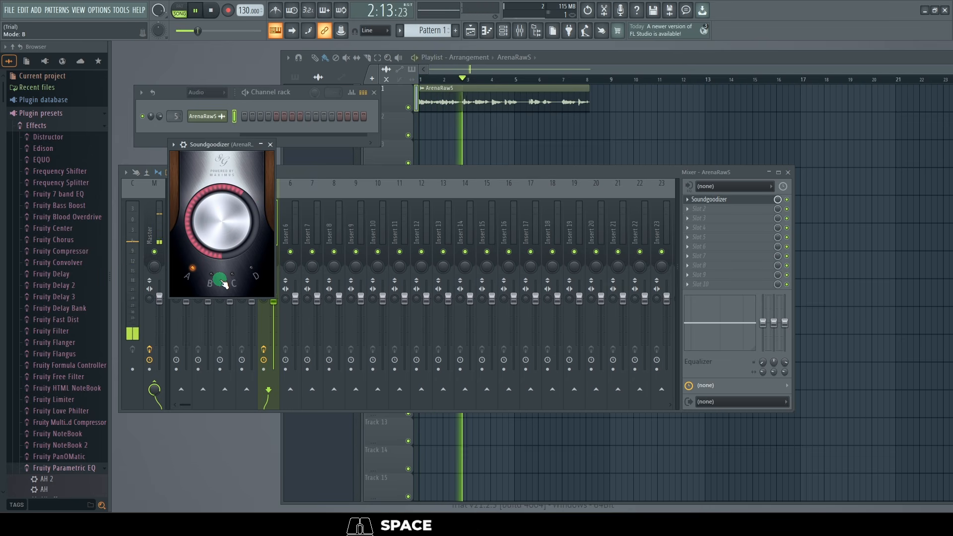
click(229, 282)
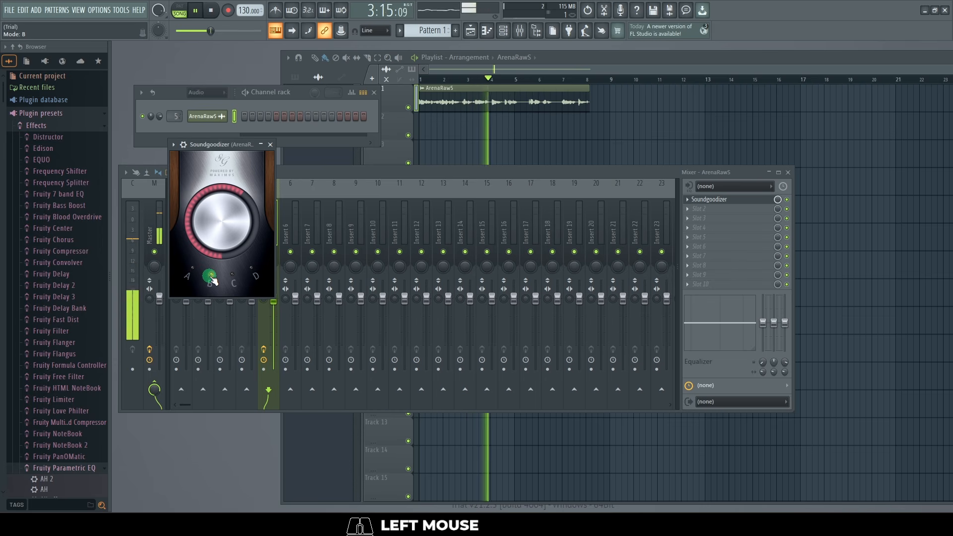
click(251, 274)
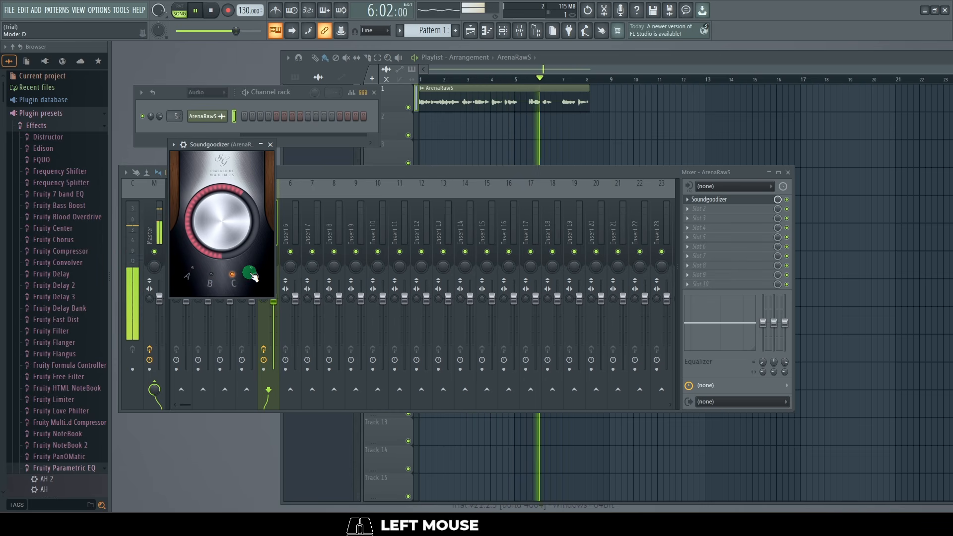
click(237, 282)
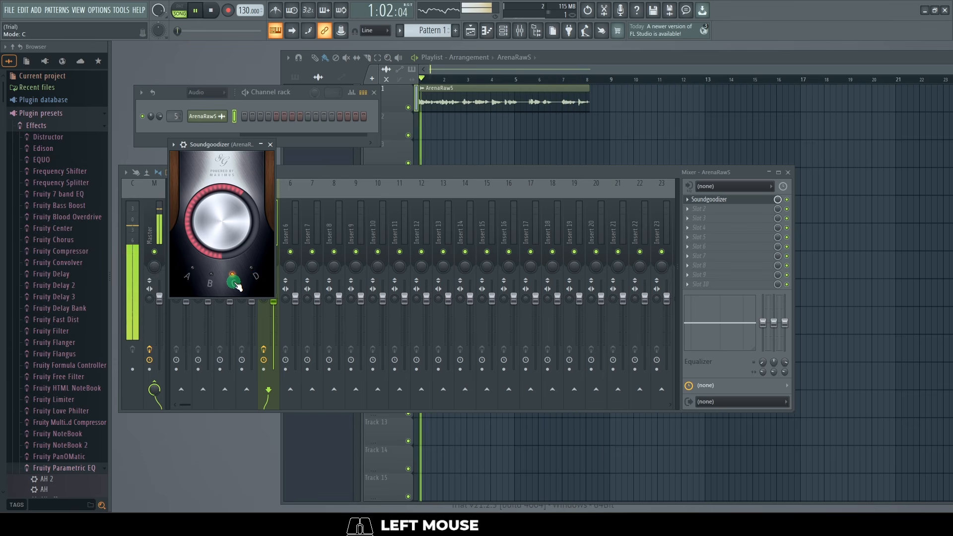
click(182, 279)
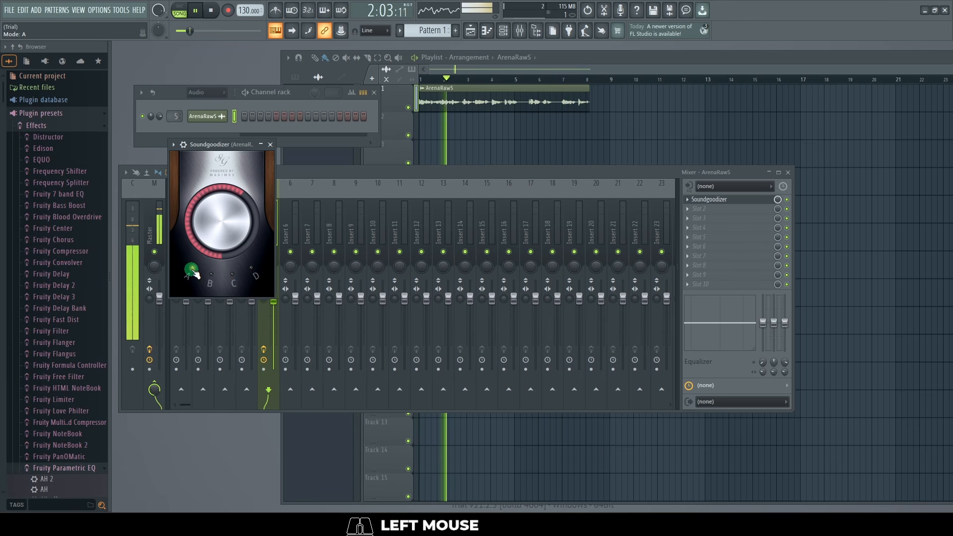
click(239, 281)
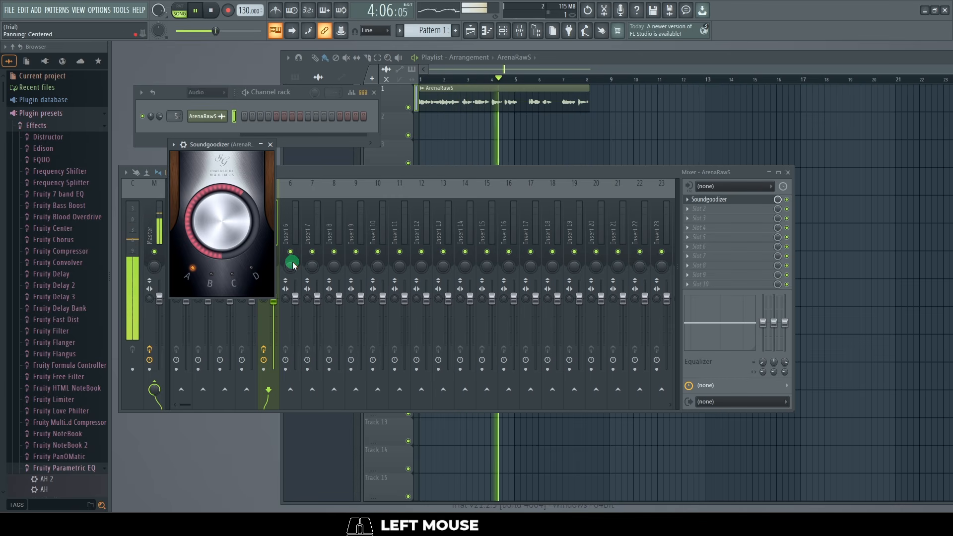
click(696, 209)
key(space)
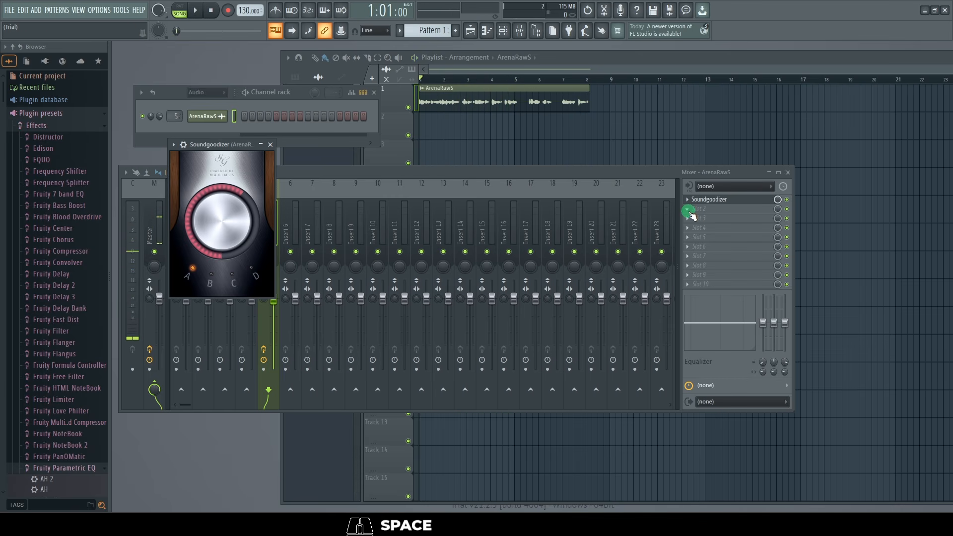
Load Fruity Chorus in the second effect slot and play the clip through it
click(689, 213)
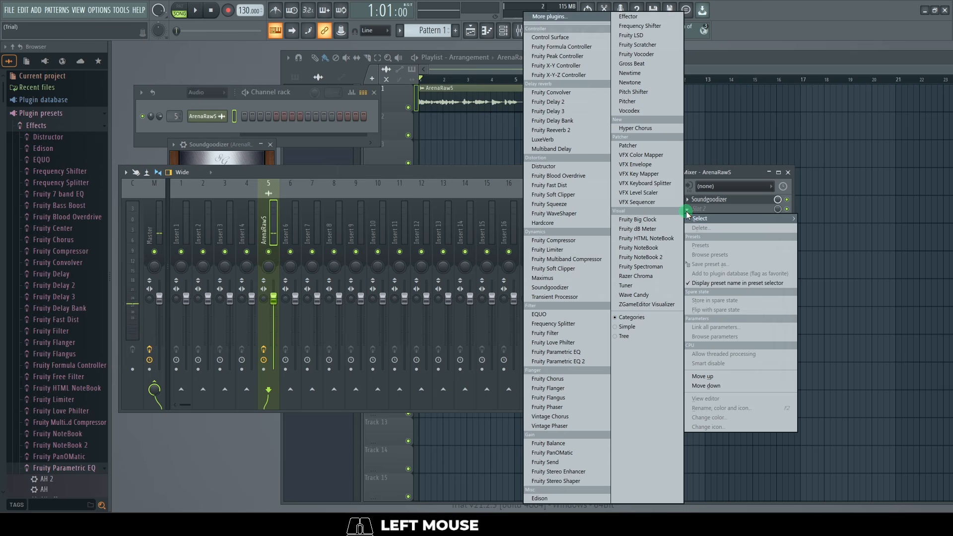
click(560, 381)
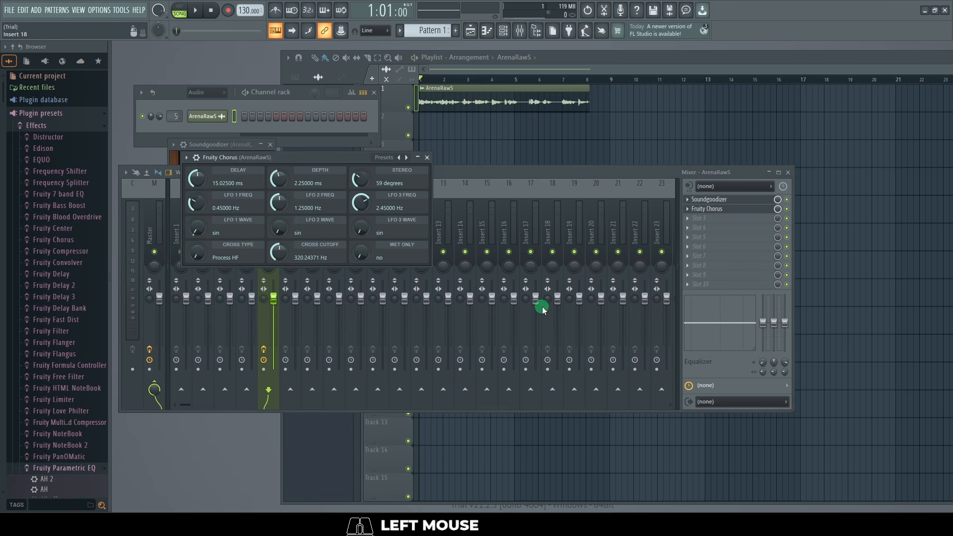
key(space)
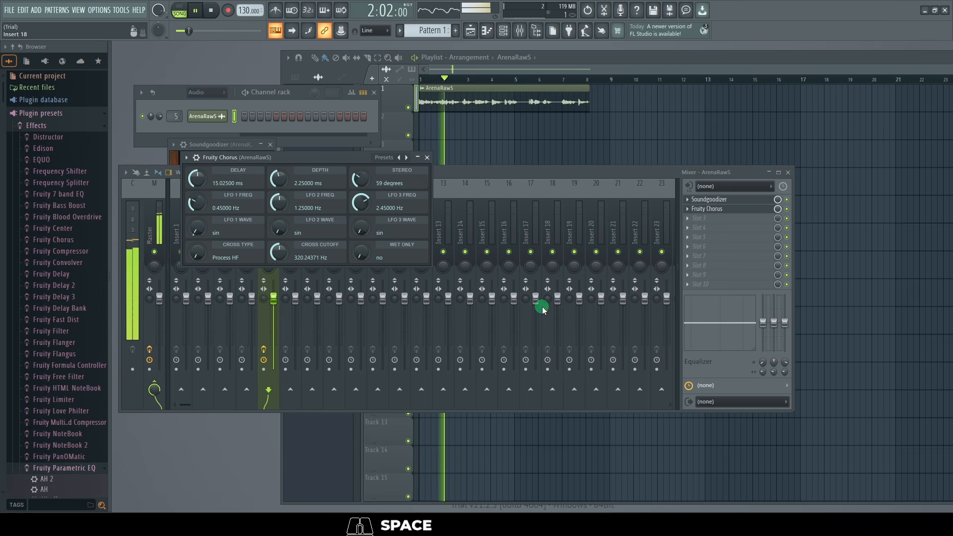
key(space)
Load Fruity Parametric EQ 2 in the third effect slot, audition the clip briefly and apply the Radio preset
click(692, 221)
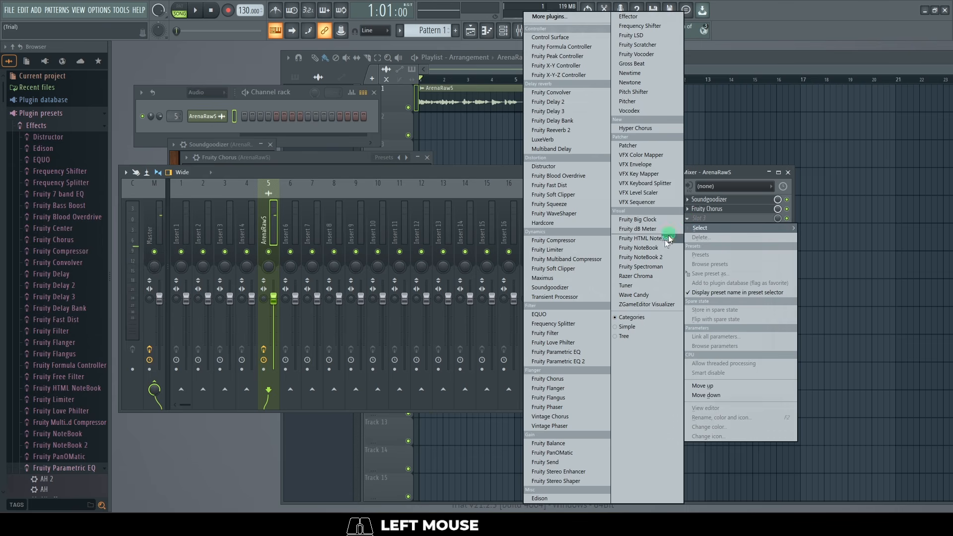
click(586, 362)
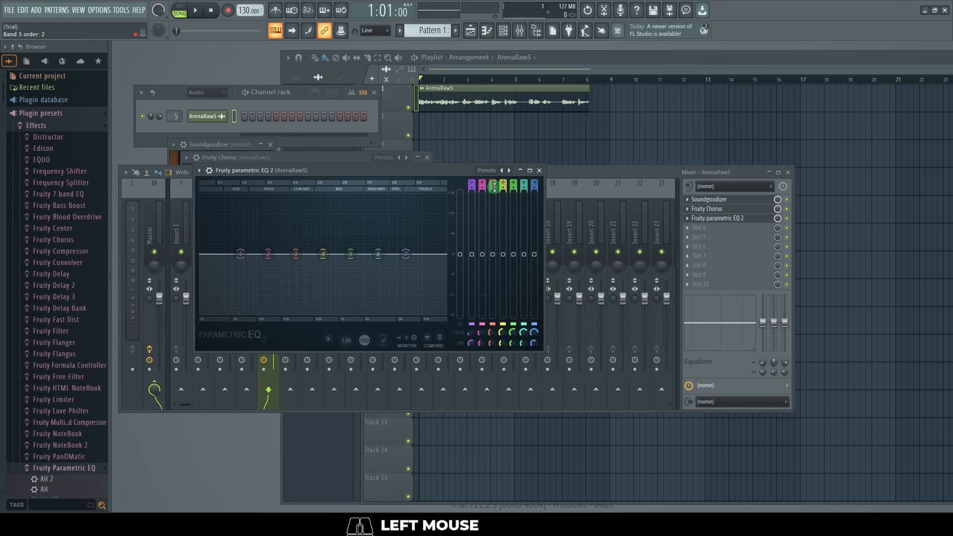
key(space)
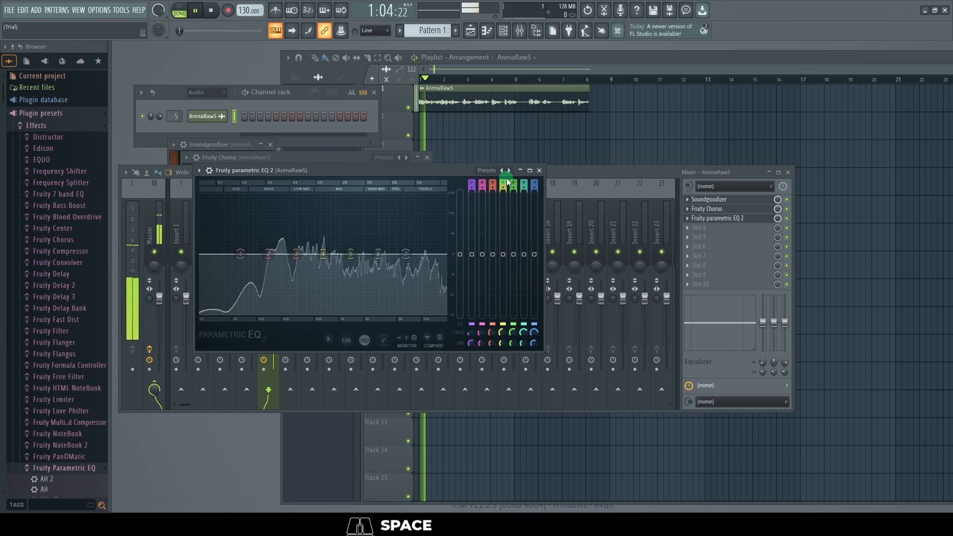
key(space)
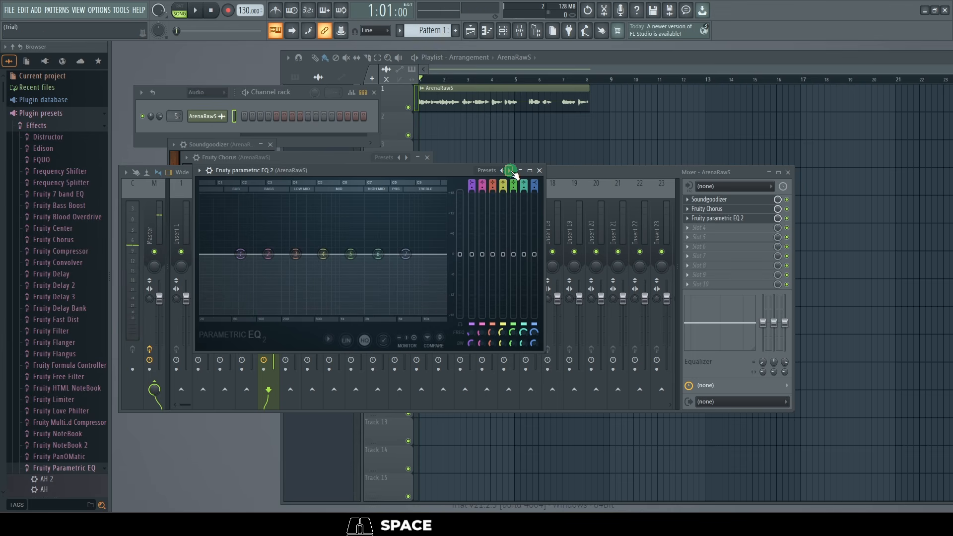
right_click(511, 172)
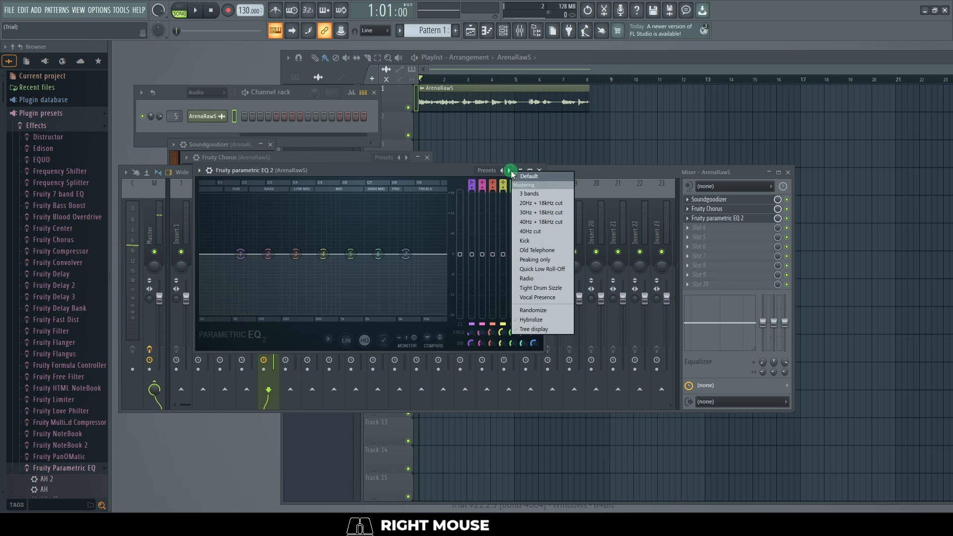
click(542, 279)
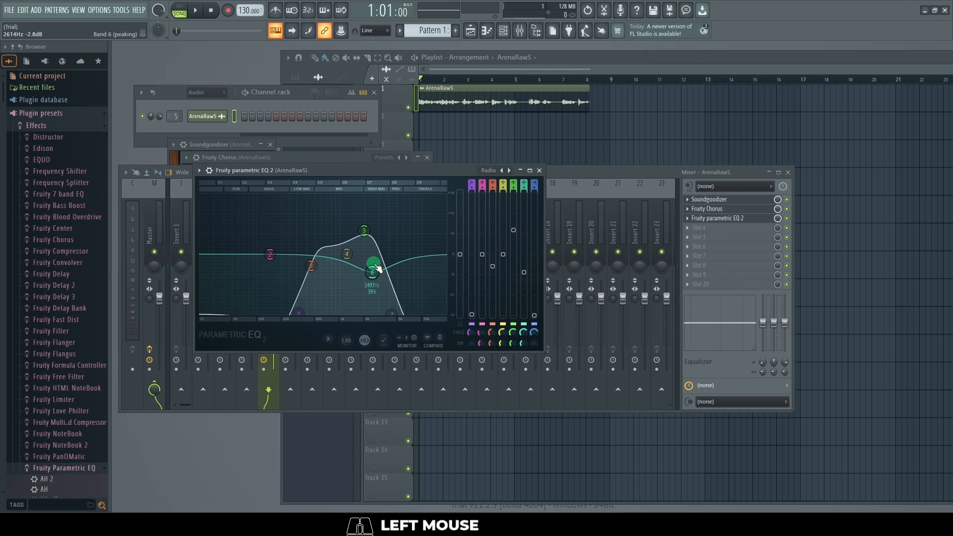
During playback, shift EQ band 1 to about 235 Hz and -14.2 dB, raise band 5 and slightly adjust the neighbouring bands
key(space)
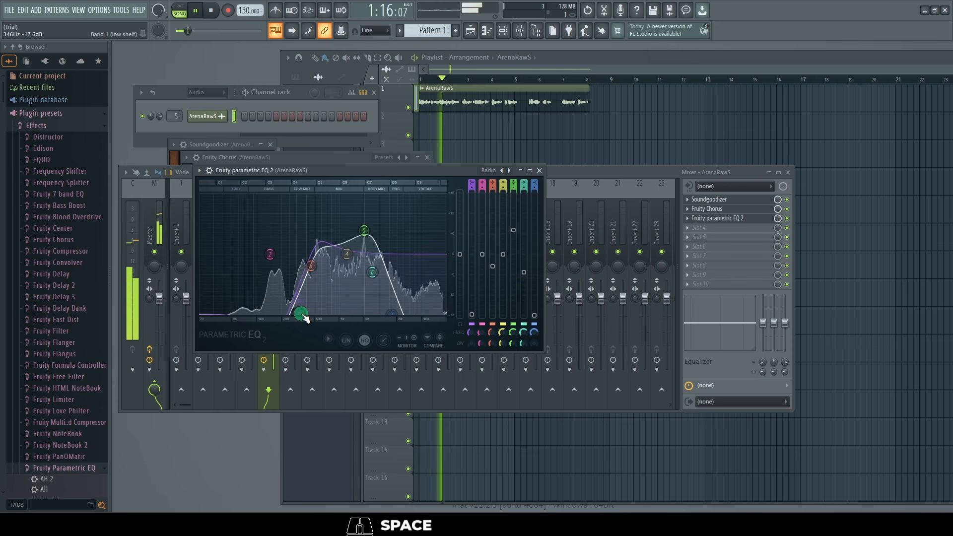
drag(302, 315, 277, 281)
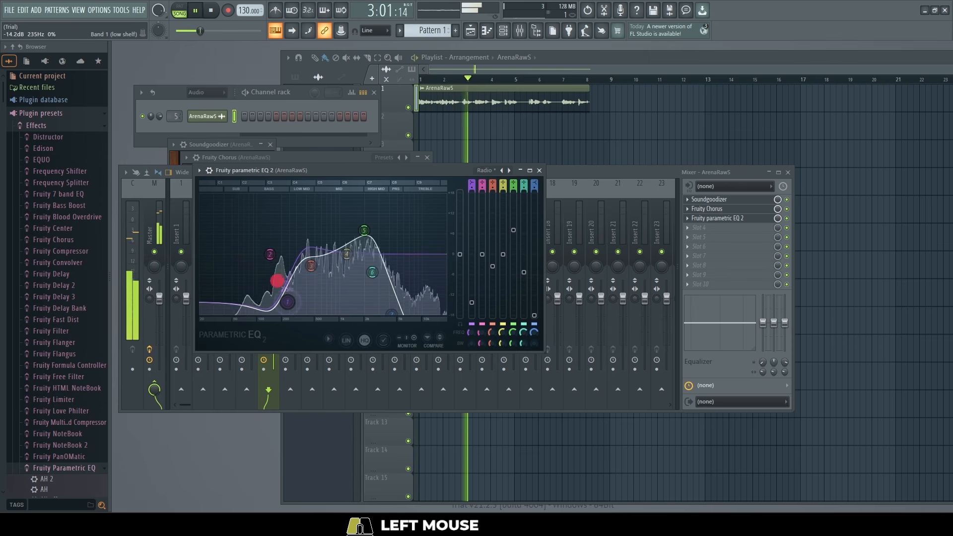
mouse_move(392, 314)
mouse_down()
mouse_move(398, 320)
mouse_move(390, 313)
mouse_move(415, 306)
mouse_move(383, 314)
mouse_move(402, 315)
mouse_move(389, 320)
mouse_up()
drag(364, 230, 369, 214)
drag(312, 270, 310, 267)
mouse_move(376, 273)
mouse_down()
mouse_move(389, 276)
mouse_move(380, 273)
mouse_up()
drag(270, 255, 268, 256)
Load a second Fruity Parametric EQ 2 in the fourth effect slot and apply the Radio preset
click(693, 227)
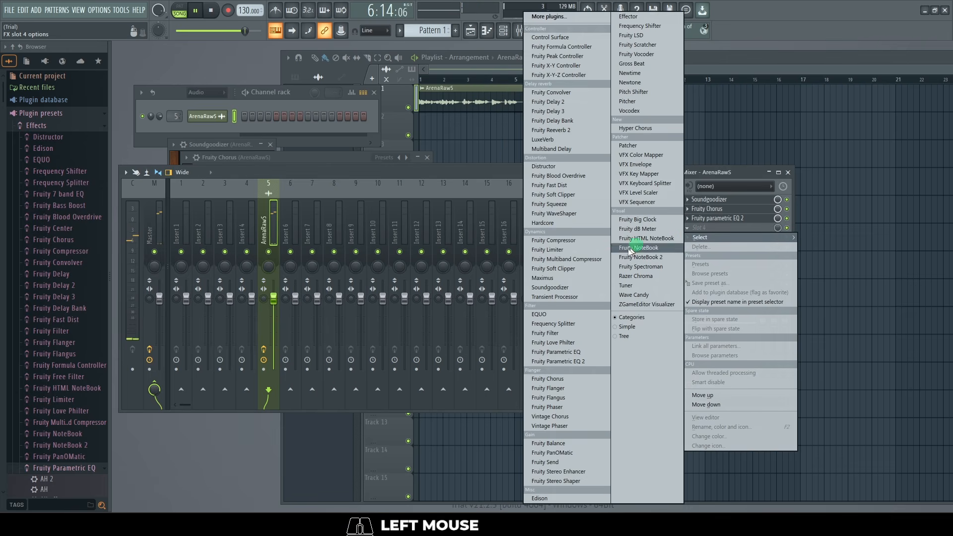
click(556, 361)
right_click(522, 184)
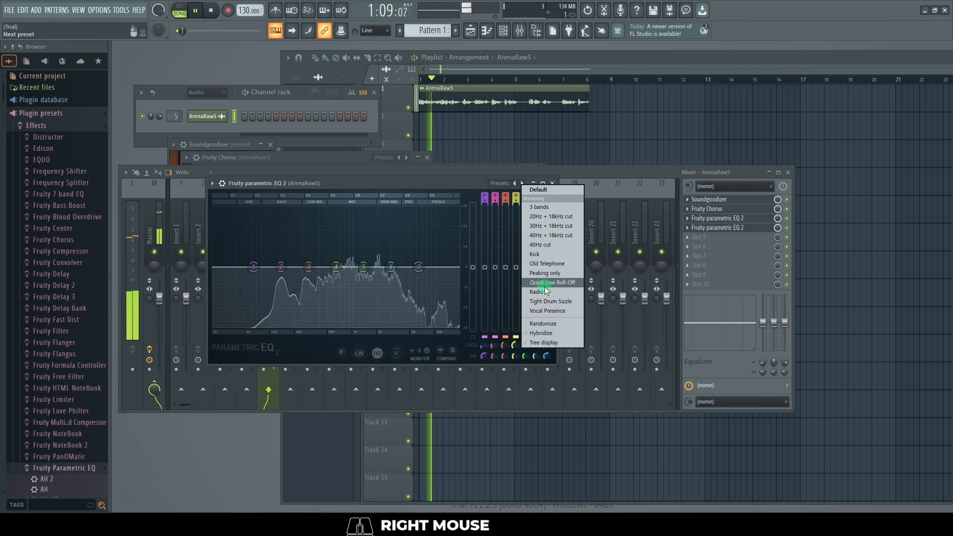
click(546, 291)
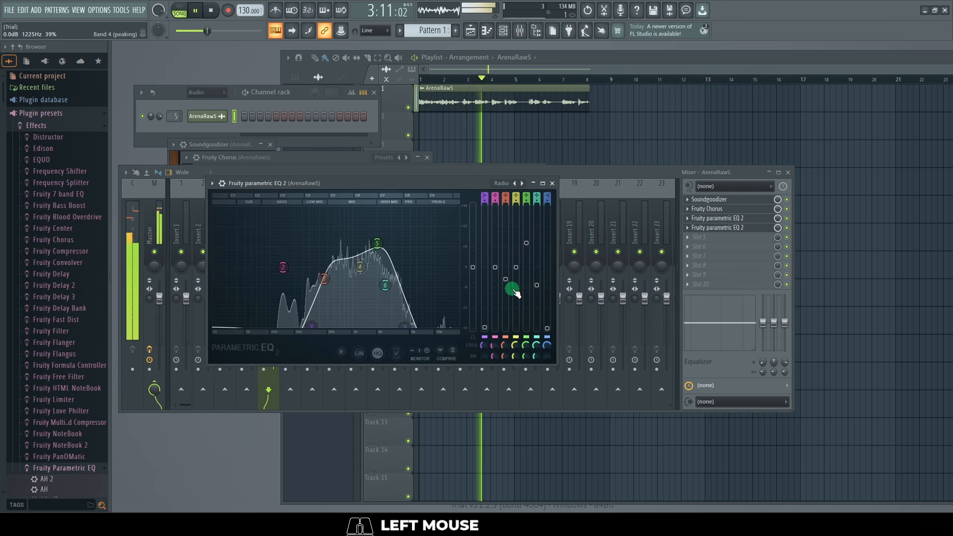
Try reduced mix levels for Fruity Chorus and the third-slot Fruity Parametric EQ 2 during playback, restoring each to full
click(781, 208)
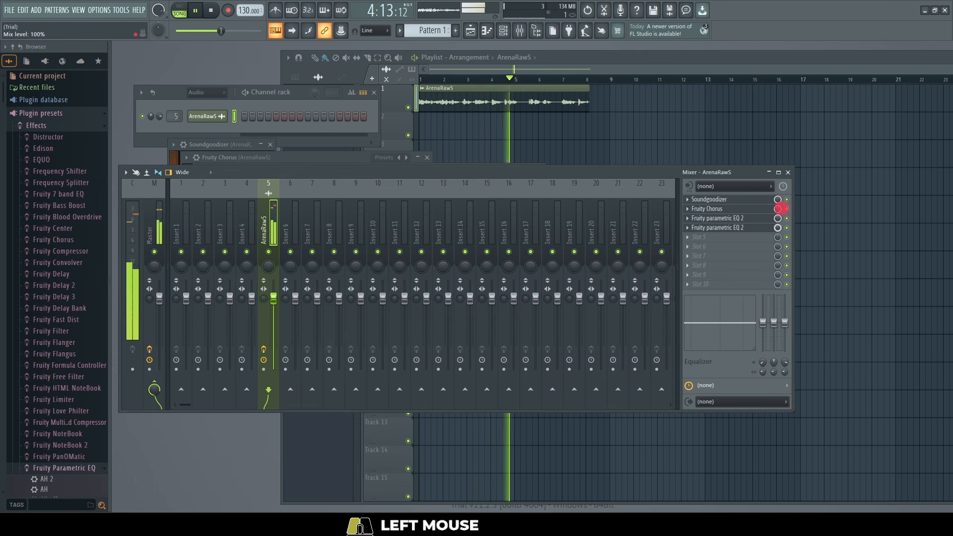
drag(781, 209, 753, 219)
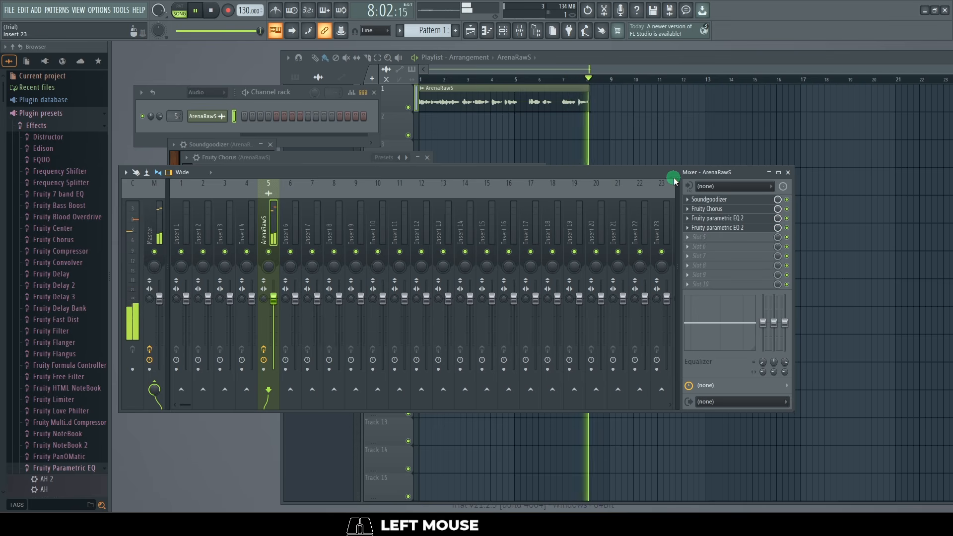
click(726, 219)
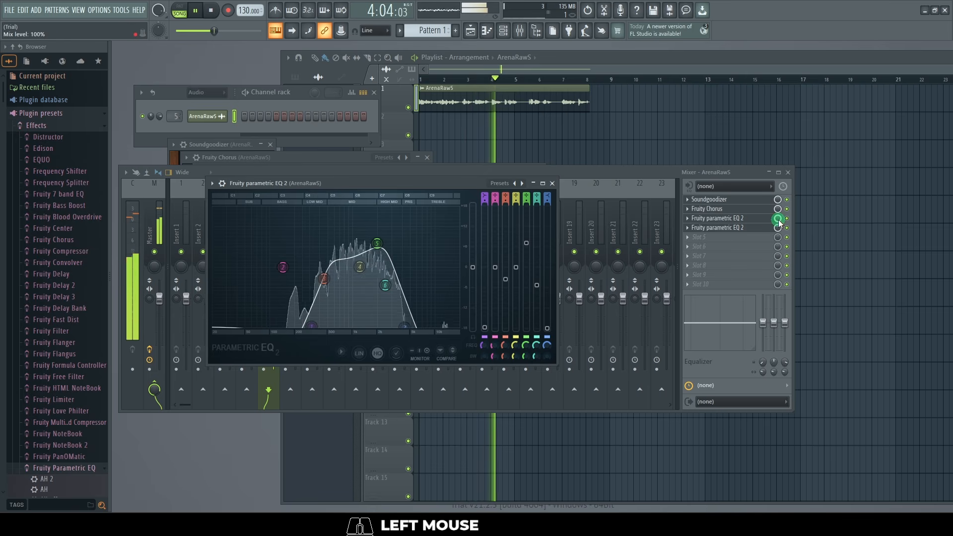
drag(779, 223, 777, 275)
drag(778, 279, 784, 301)
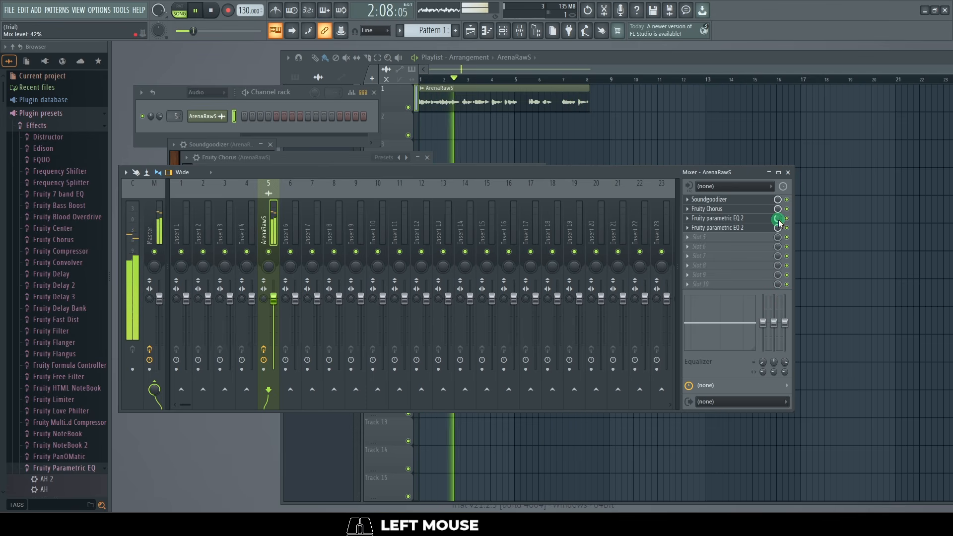
drag(779, 223, 789, 136)
key(space)
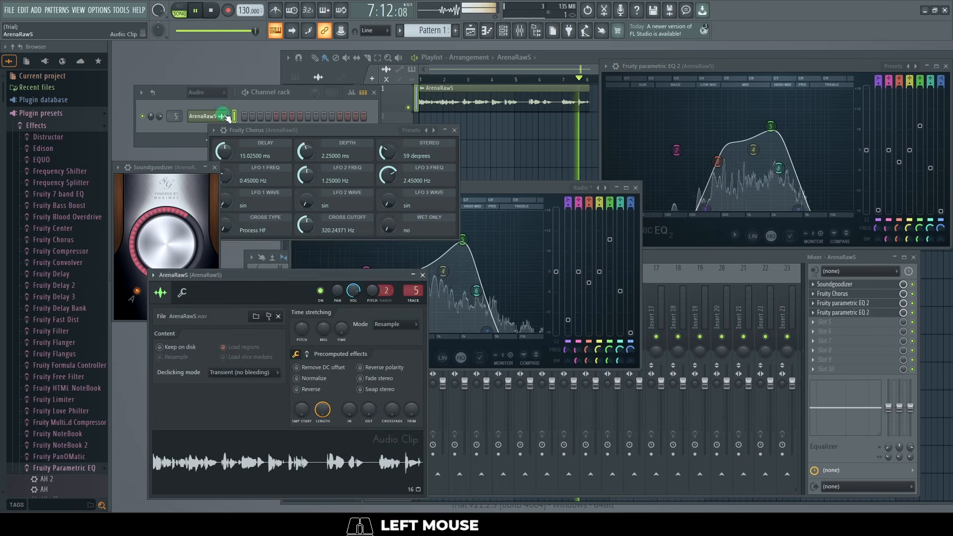
Export the full song as a WAV file named ArenaRadio and render it
click(9, 10)
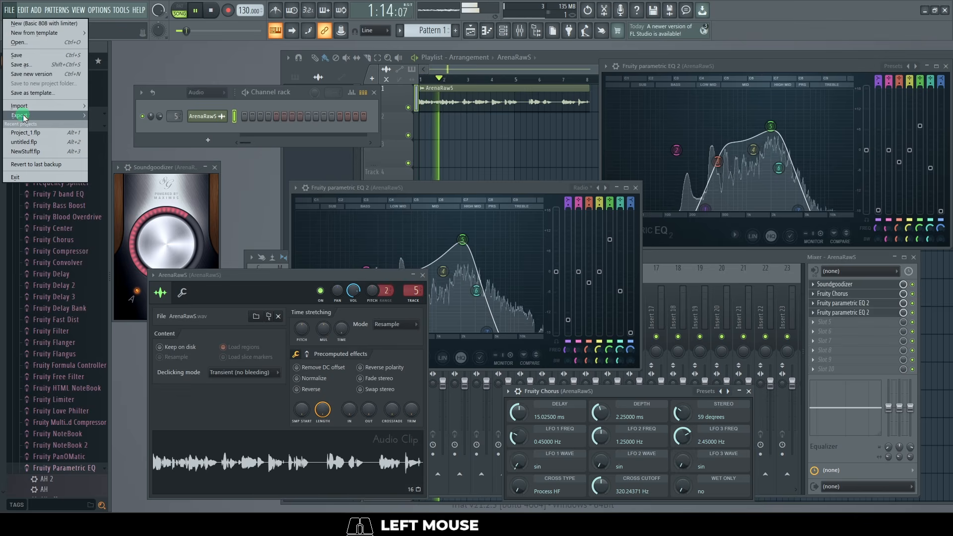
mouse_move(42, 123)
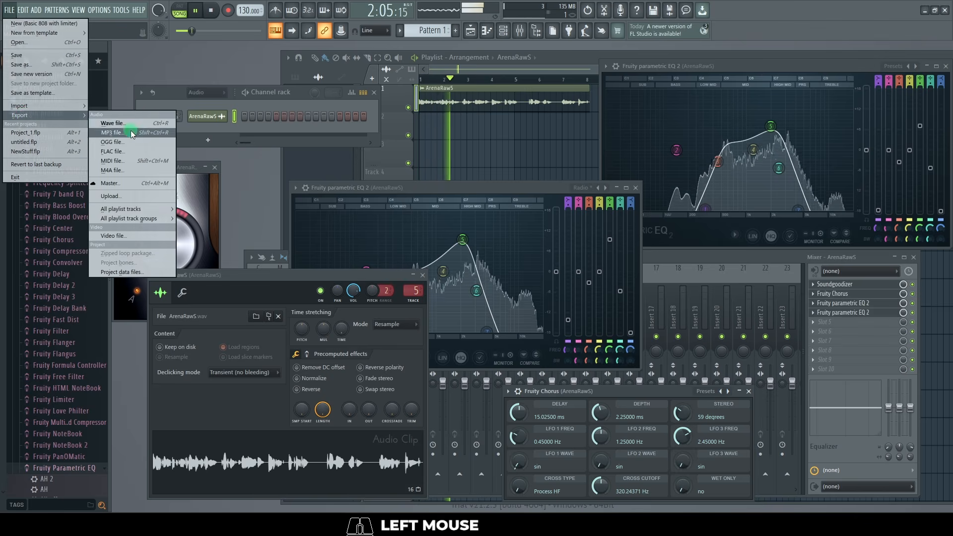
click(168, 124)
click(53, 100)
text(ArenaRadio)
click(851, 483)
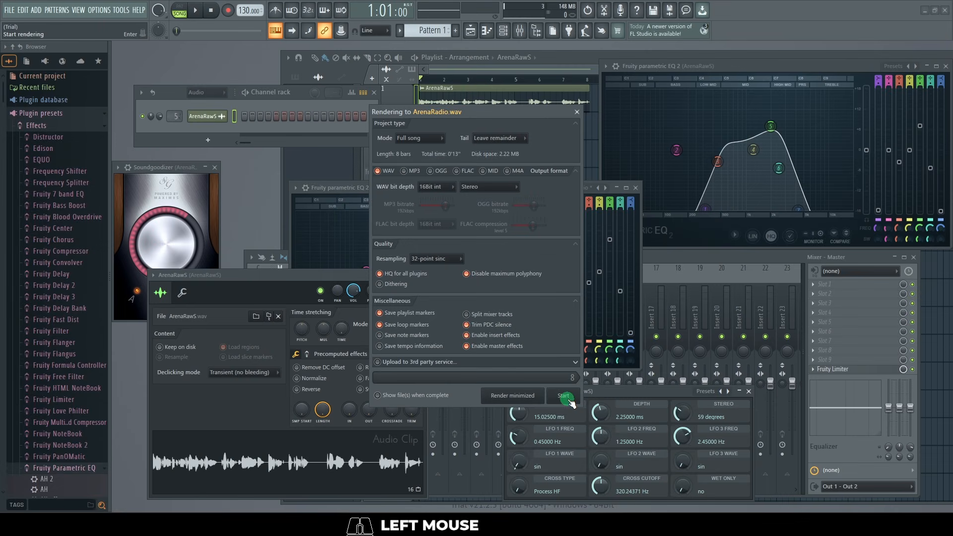
click(563, 395)
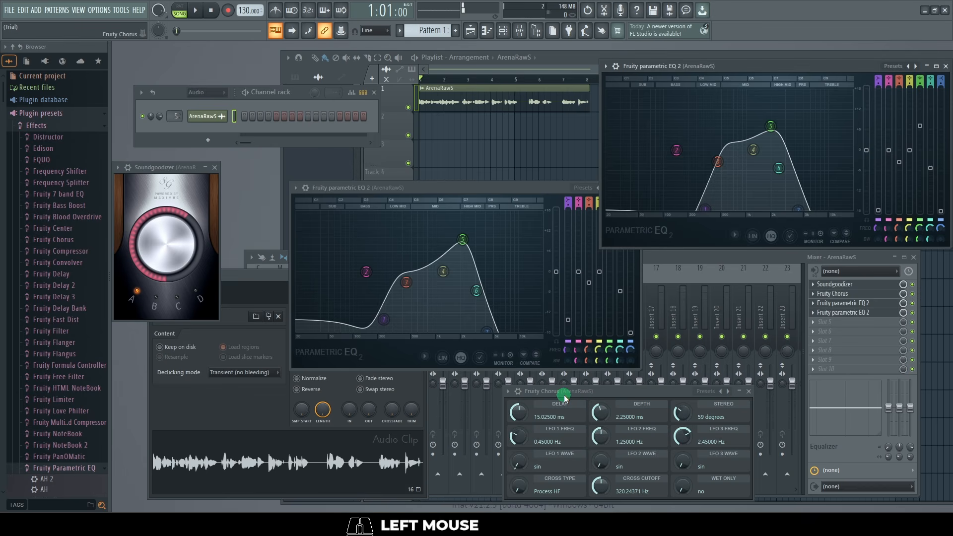